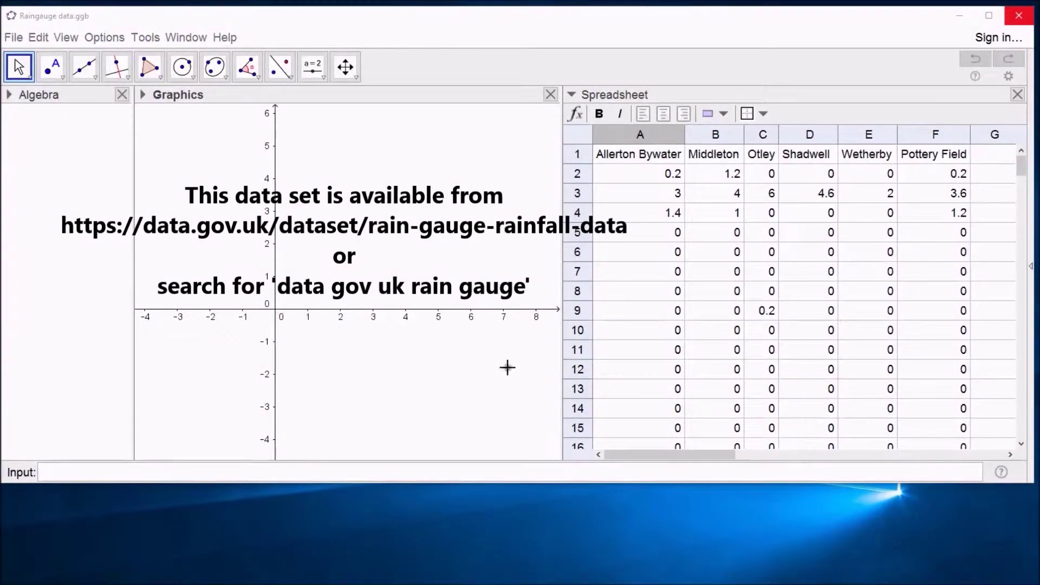
- Select the whole column A of Allerton Bywater rainfall readings in the spreadsheet
left_click(718, 251)
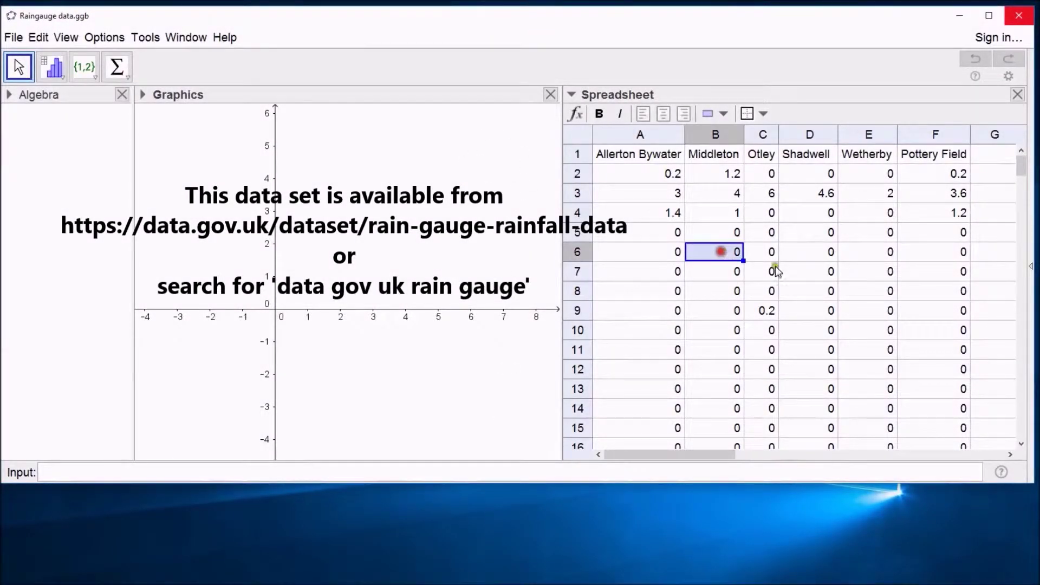
left_click(856, 253)
left_click(606, 153)
left_click(692, 250)
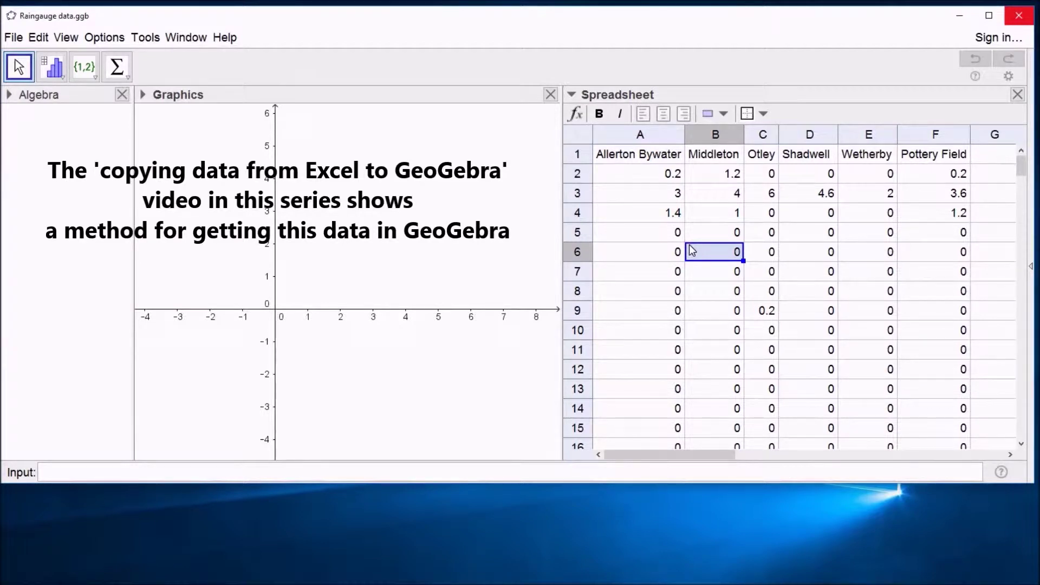
left_click(657, 136)
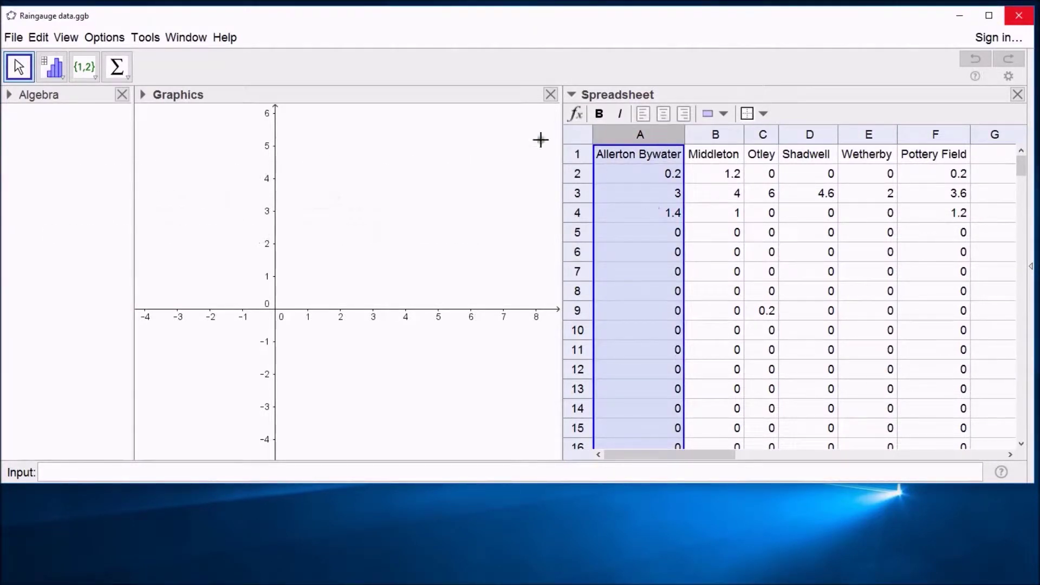
- Start a One Variable Analysis of column A, using its header as the data title
left_click(64, 81)
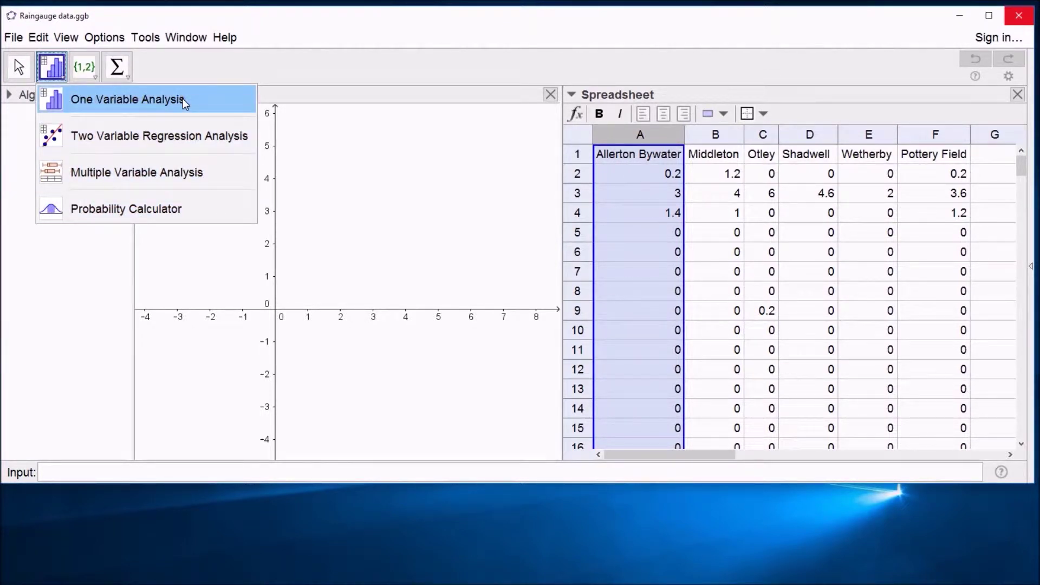
left_click(87, 103)
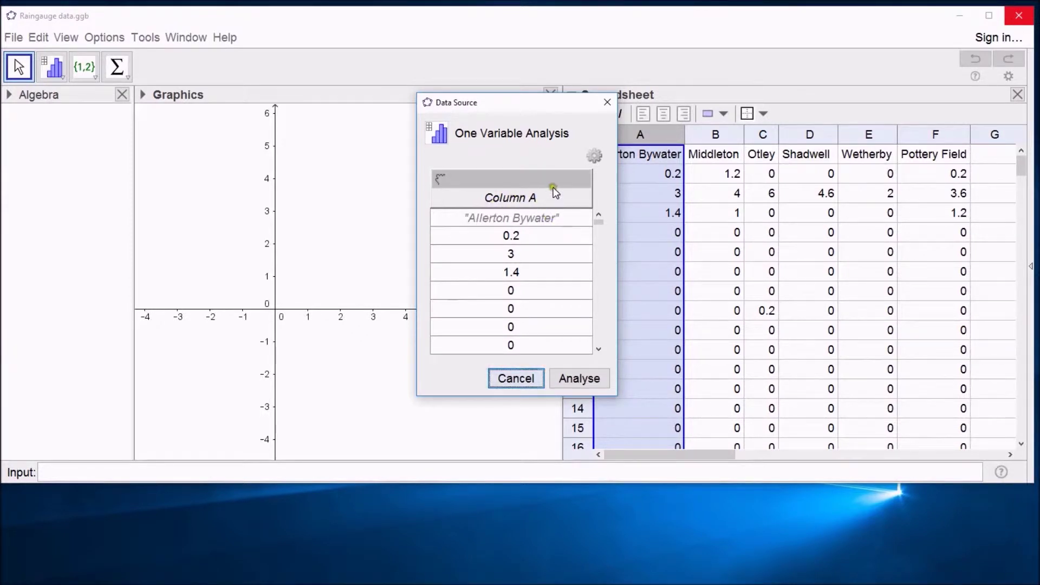
left_click(596, 155)
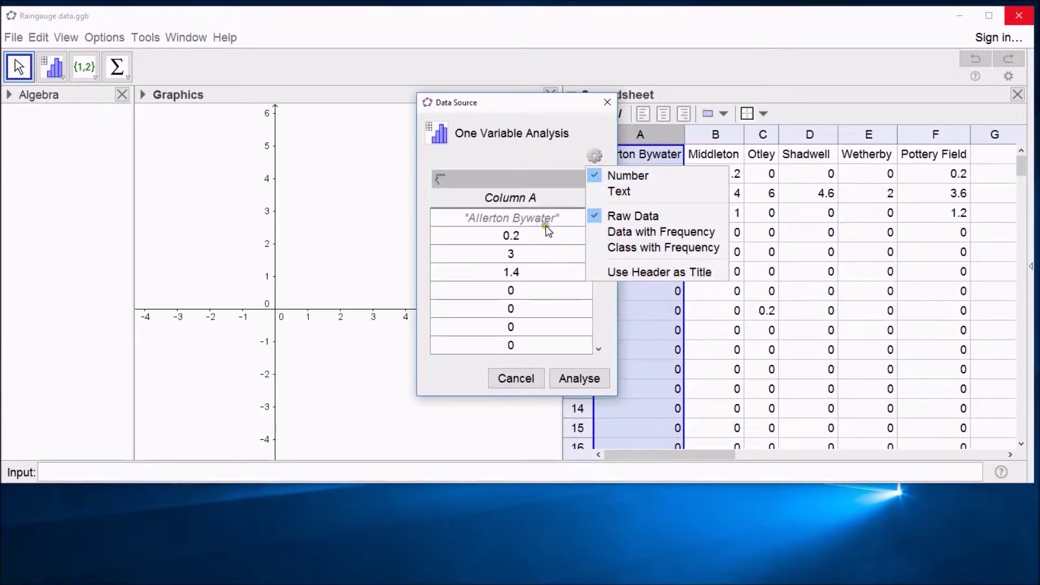
left_click(634, 270)
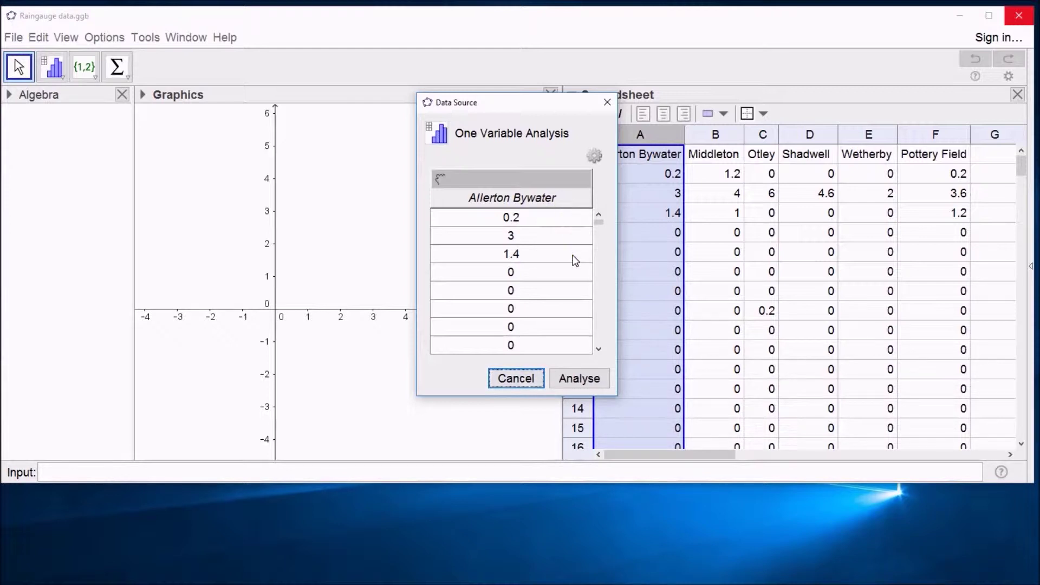
left_click(588, 379)
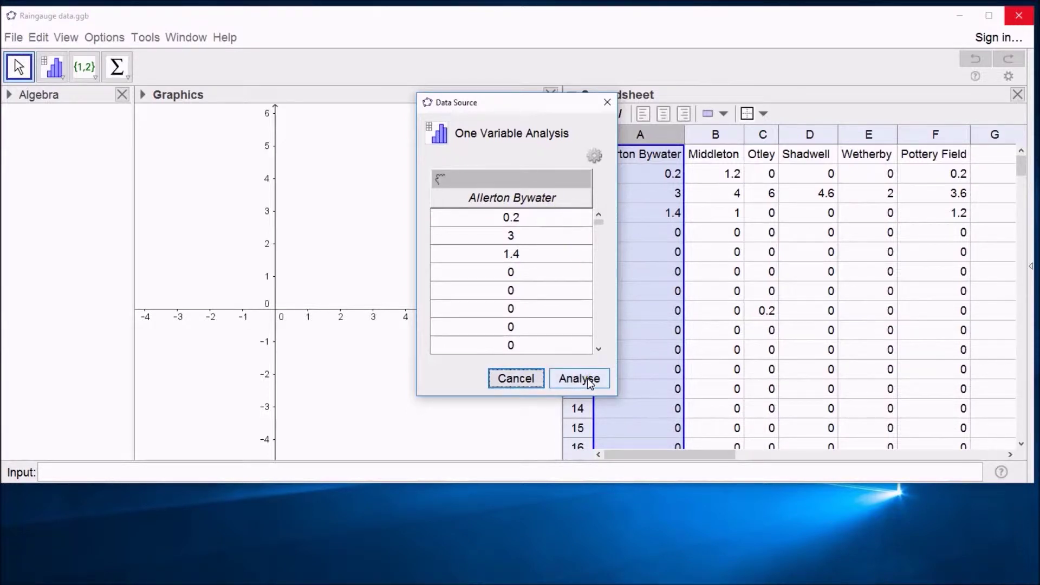
- Create the rainfall histogram, try several class counts ending at seven, and widen the window
left_click(510, 236)
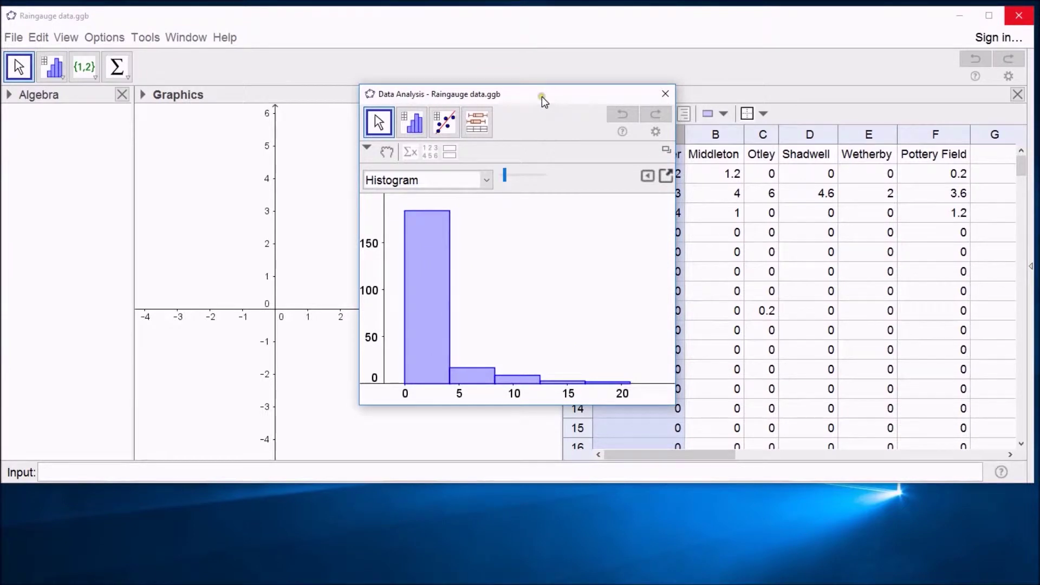
left_click_drag(543, 98, 344, 133)
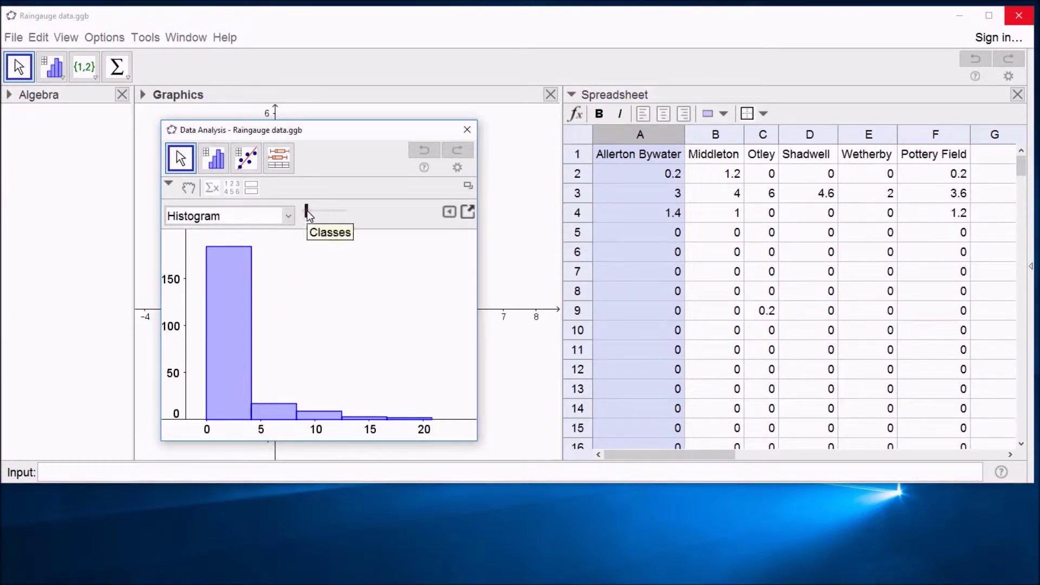
left_click_drag(309, 214, 347, 209)
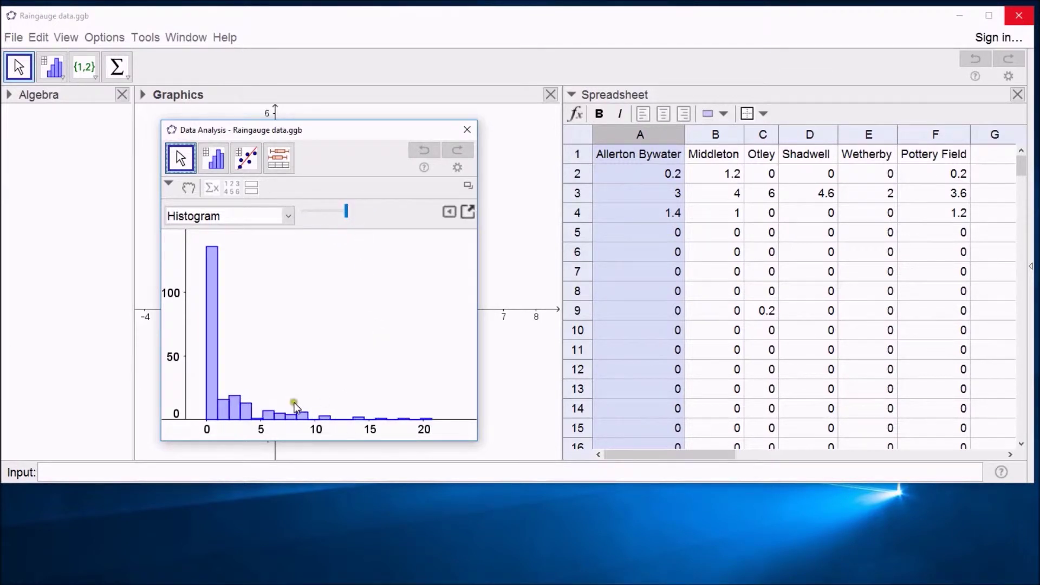
mouse_move(351, 217)
left_click_drag(347, 214, 300, 212)
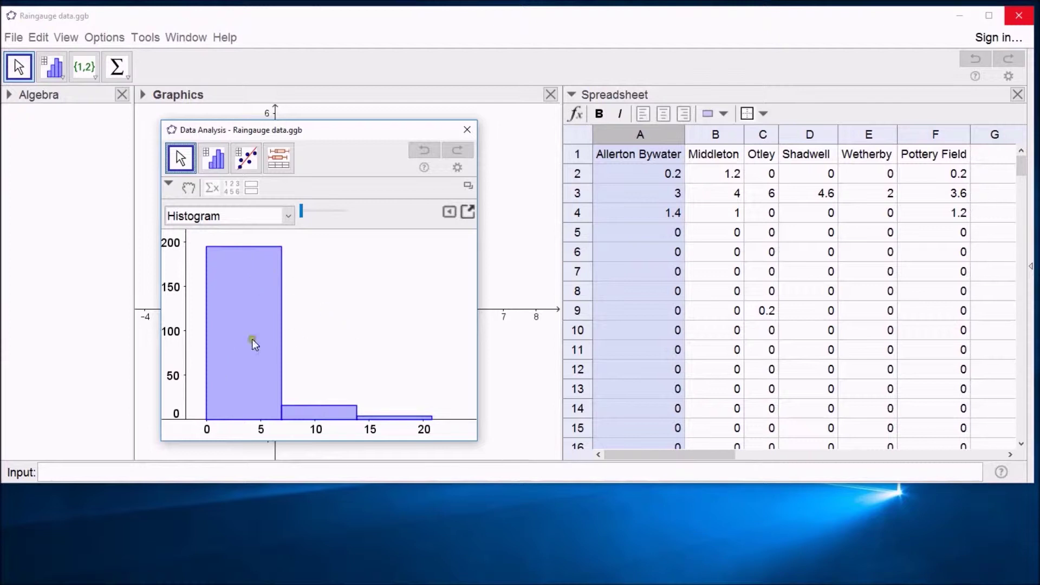
mouse_move(301, 212)
left_mouse_down()
mouse_move(332, 213)
mouse_move(309, 217)
left_mouse_up()
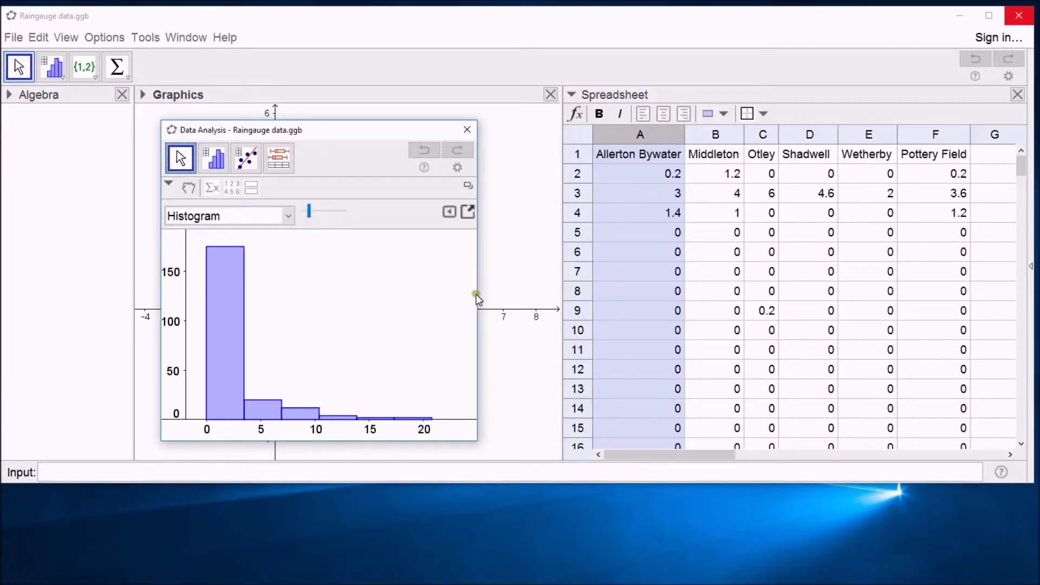
left_click_drag(478, 293, 783, 312)
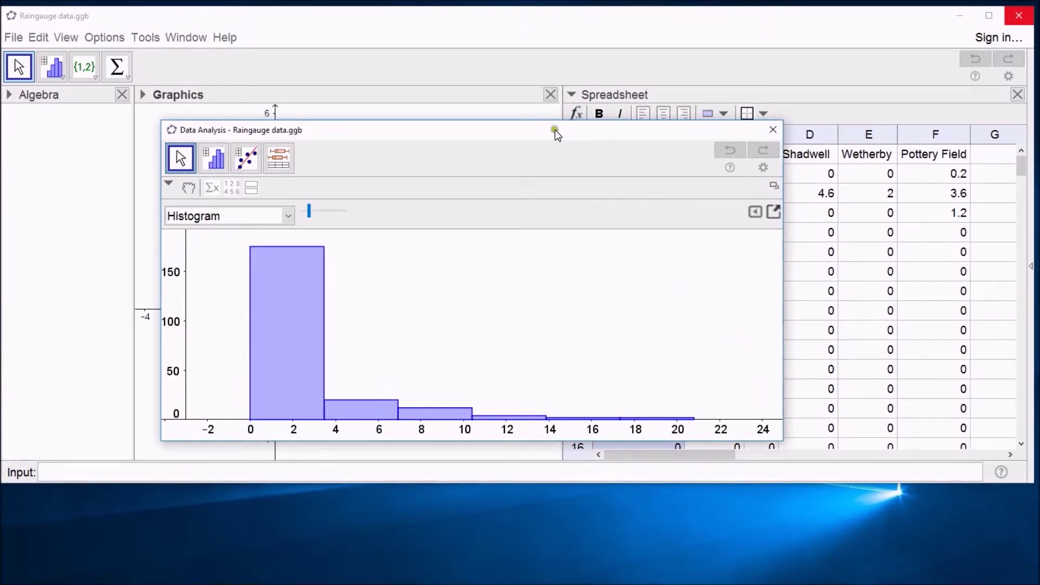
- Show the histogram settings and set the Classes slider down to 5 classes
left_click_drag(555, 129, 495, 133)
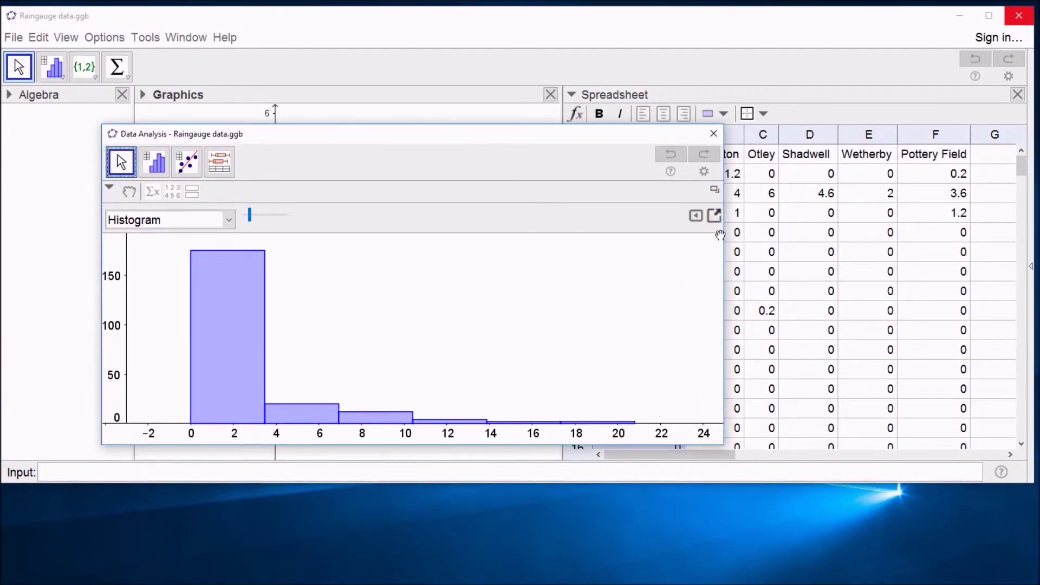
left_click(697, 216)
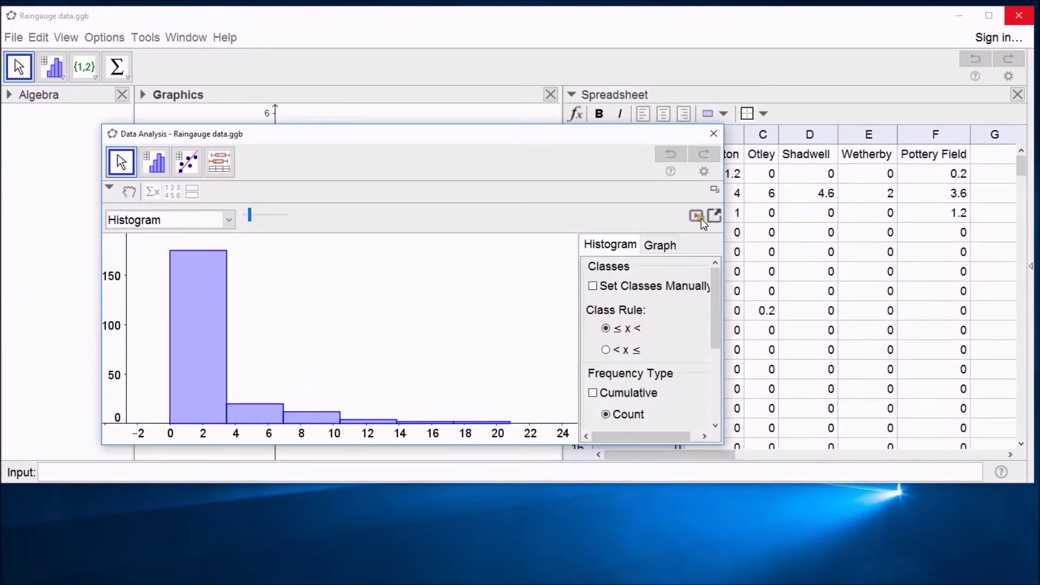
left_click(697, 216)
left_click(697, 217)
left_click(697, 216)
left_click(697, 216)
mouse_move(267, 216)
left_click_drag(251, 224, 248, 223)
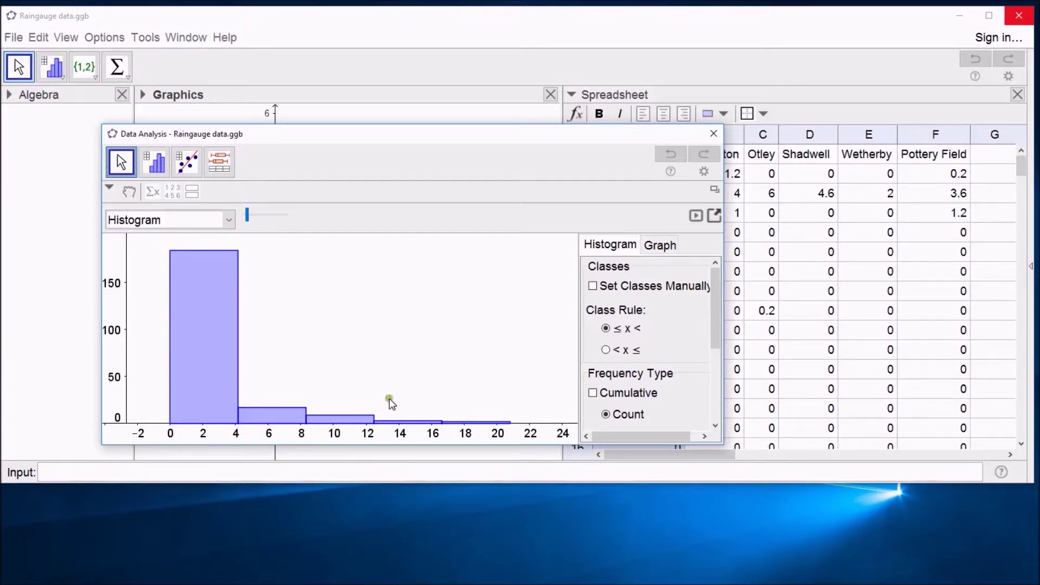
- Turn on manual classes starting at 0 with a class width of 5
left_click(592, 286)
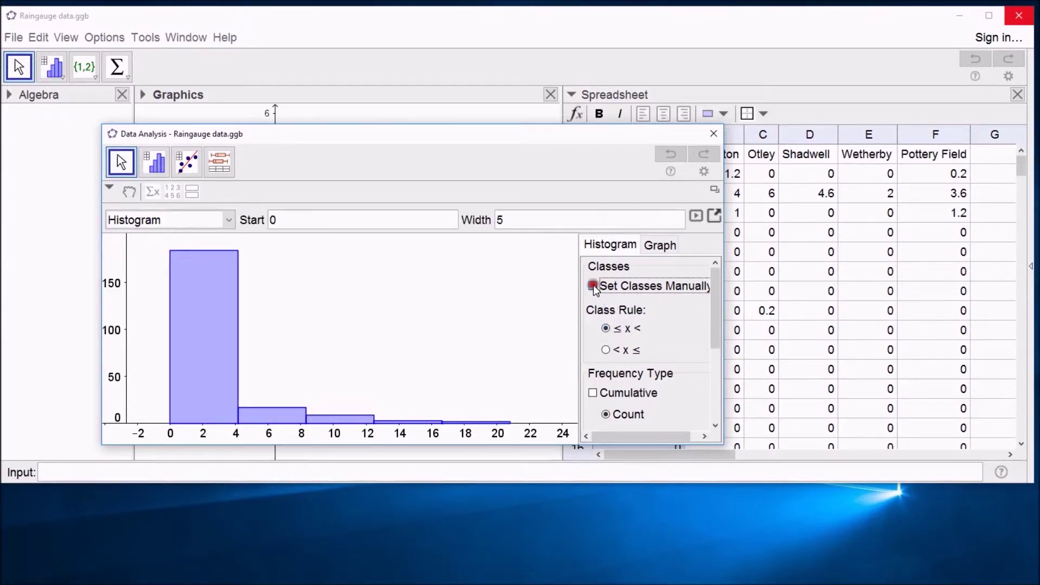
left_click(290, 220)
left_click(515, 221)
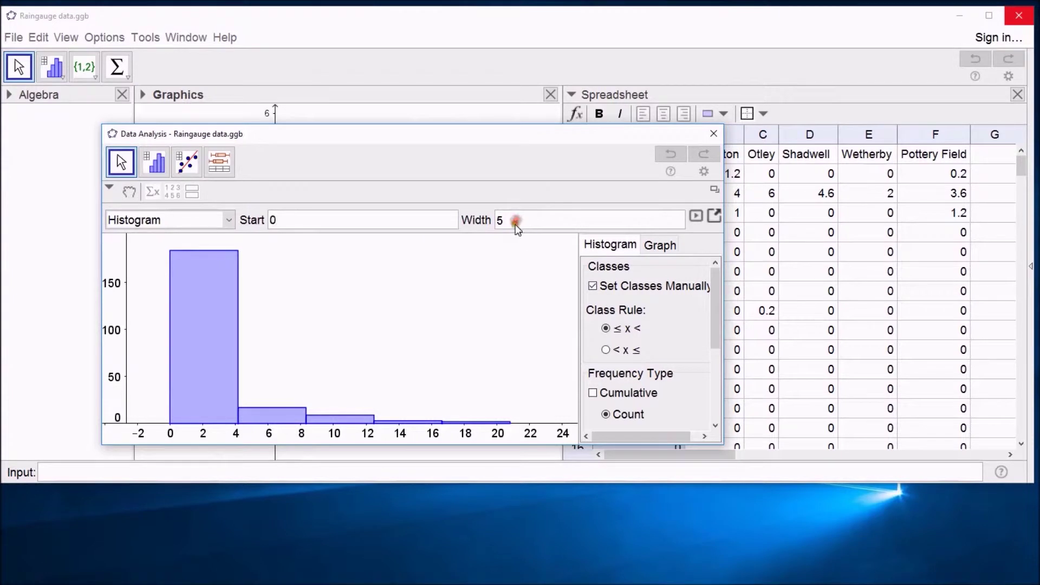
key("BackSpace")
type("5")
key("Return")
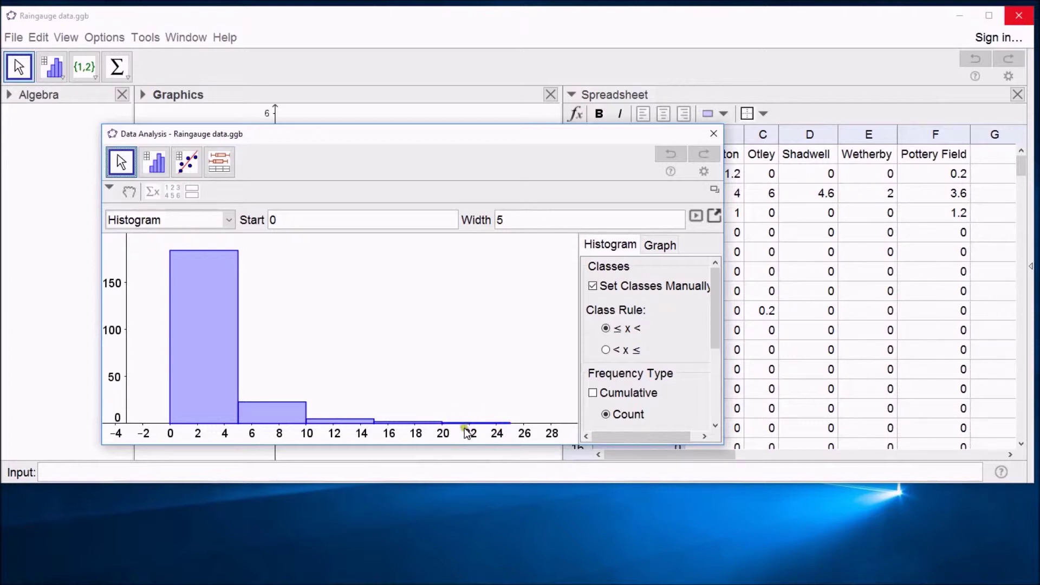
- Try class widths of 2 and 10, then settle back on width 5
left_click(515, 218)
key("BackSpace")
type("2")
key("Return")
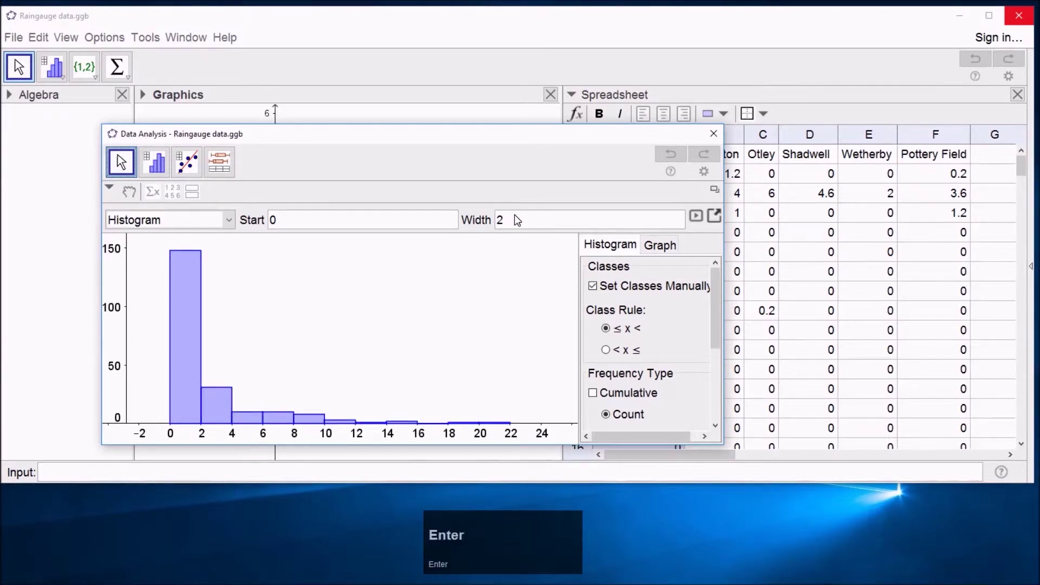
left_click(515, 219)
key("BackSpace")
type("10")
key("Return")
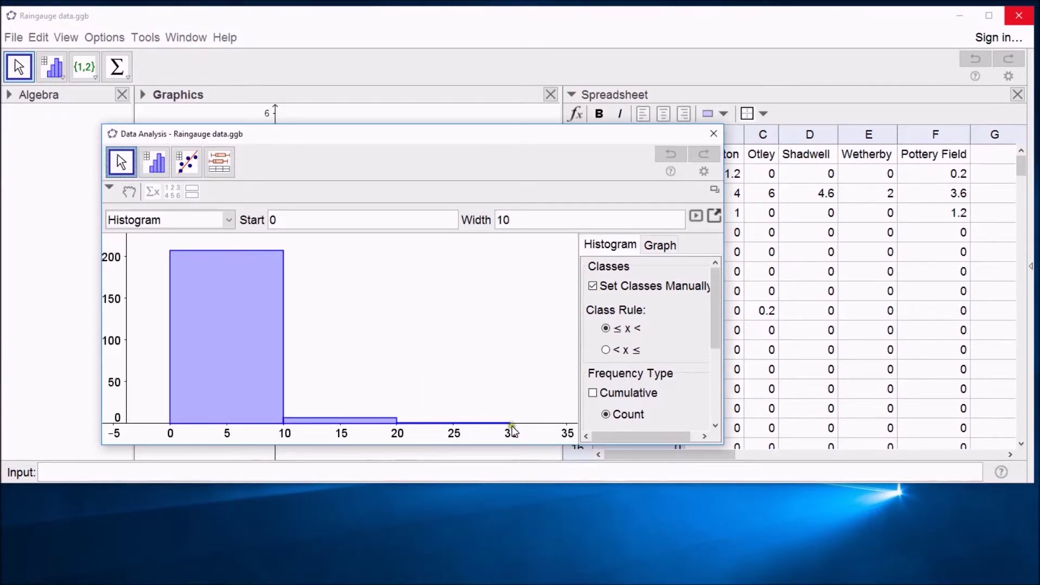
left_click(515, 220)
key("BackSpace")
key("BackSpace")
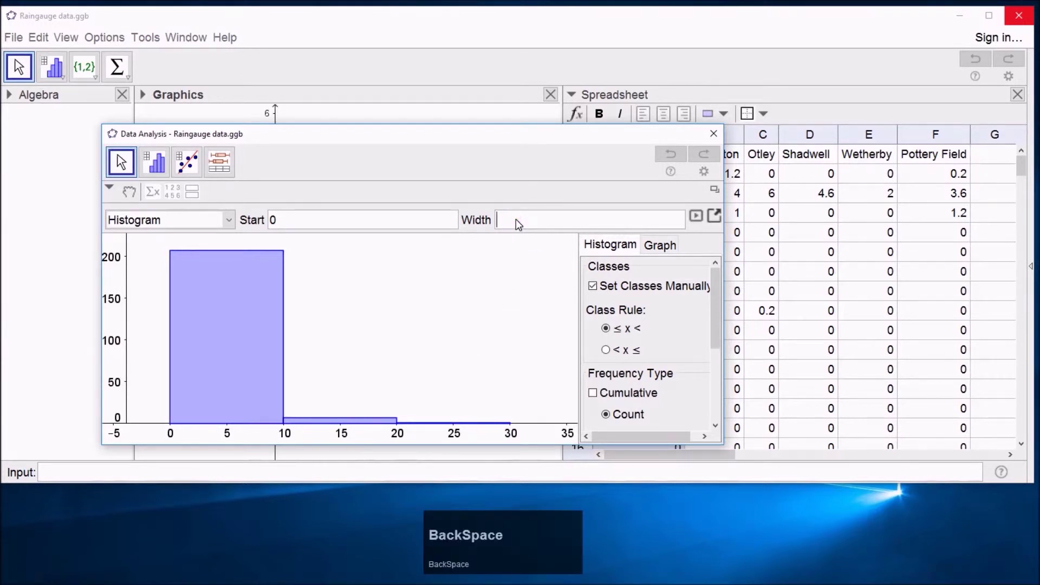
type("5")
key("Return")
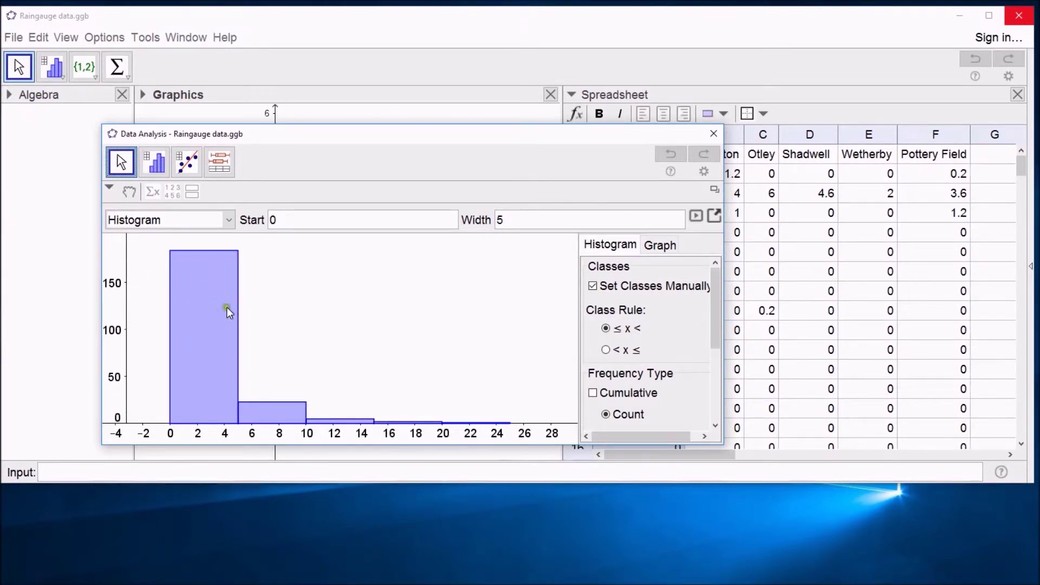
left_click(175, 264)
- Set the histogram's Frequency Type to Relative
left_click(128, 260)
left_click_drag(713, 332, 713, 363)
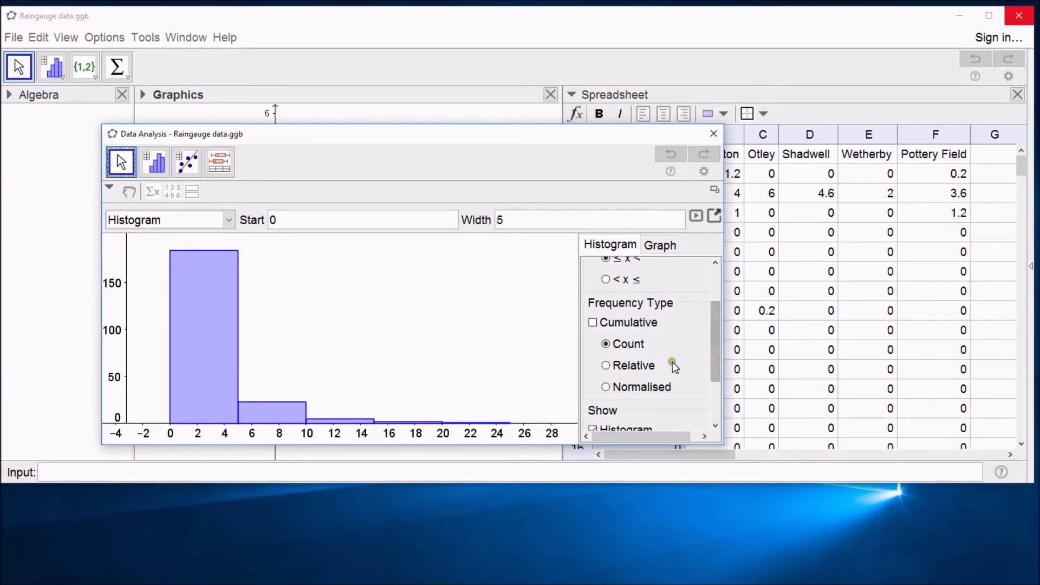
left_click(607, 344)
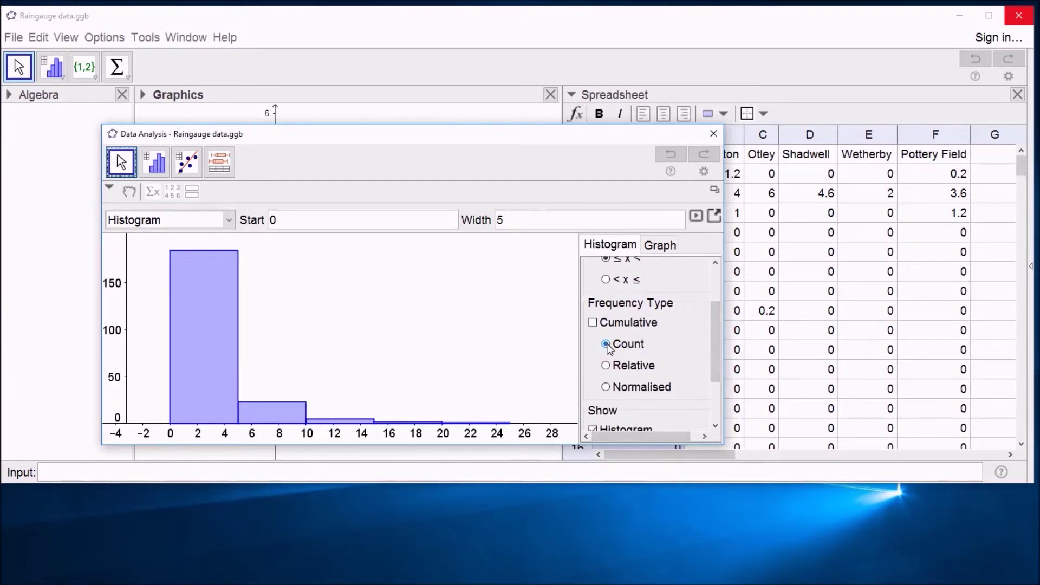
left_click(630, 390)
left_click(631, 366)
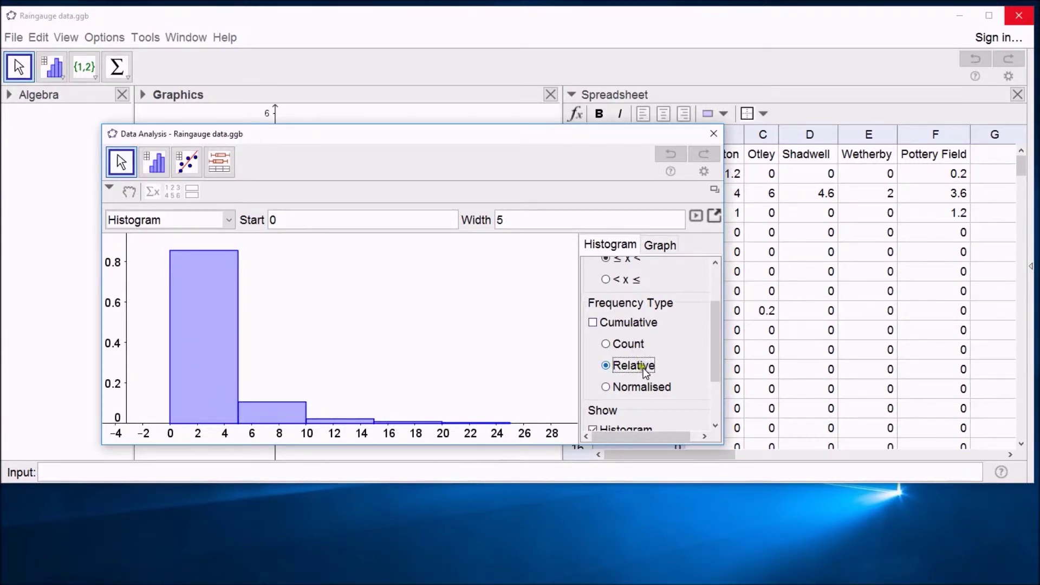
- Switch the Frequency Type to Normalised, making the tallest 0–5 bar about 0.17
left_click(607, 388)
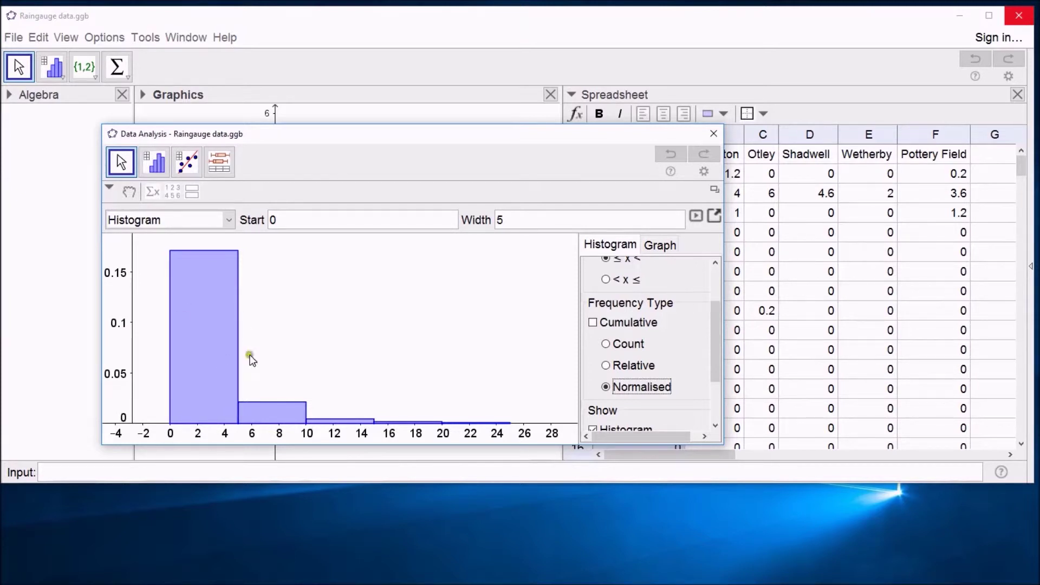
left_click(431, 425)
left_click(659, 381)
left_click_drag(714, 334, 720, 294)
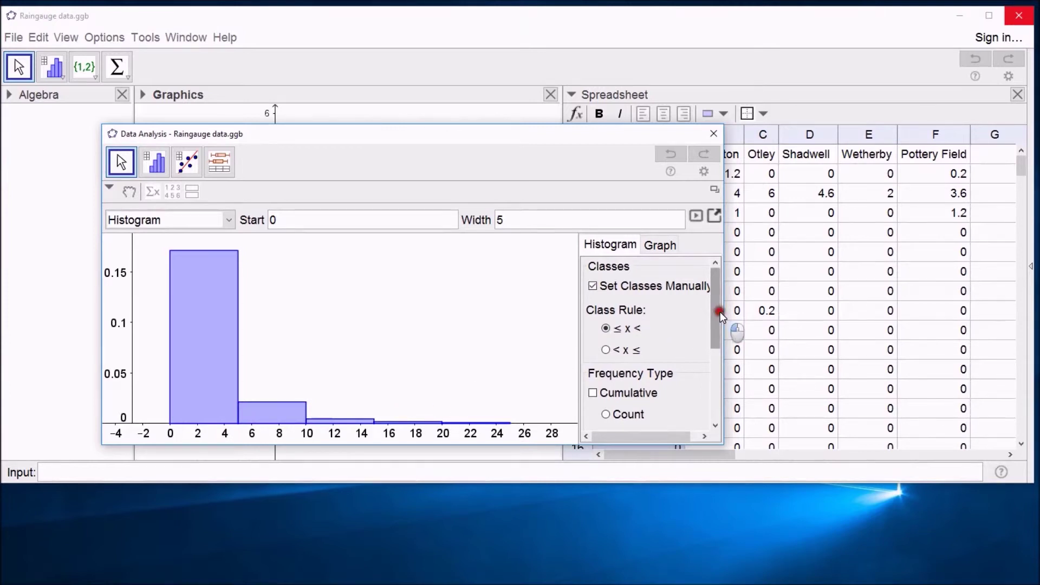
left_click_drag(720, 311, 725, 379)
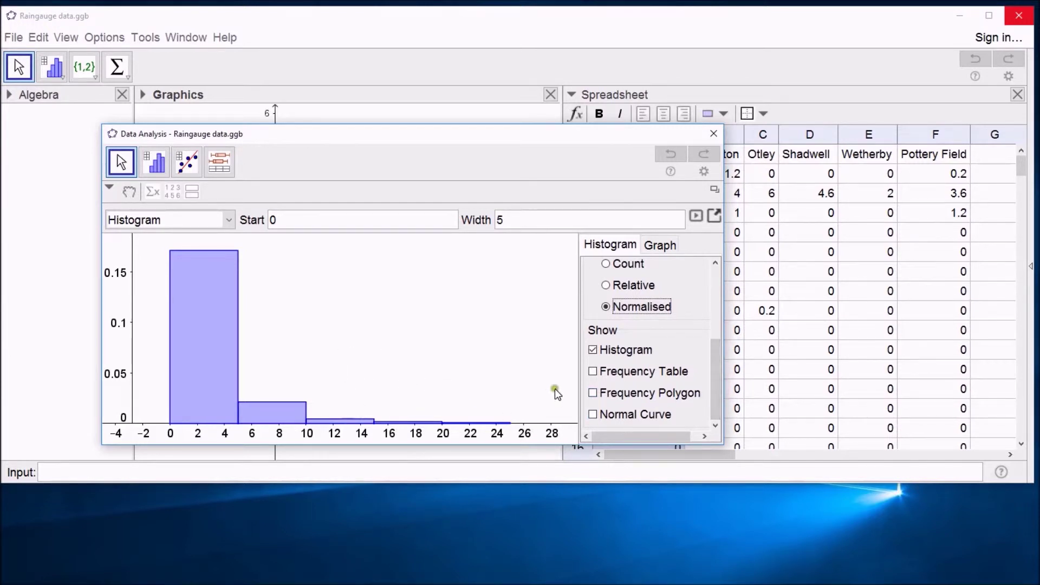
- Show the frequency table under the histogram and make the window taller to fit it
left_click(593, 350)
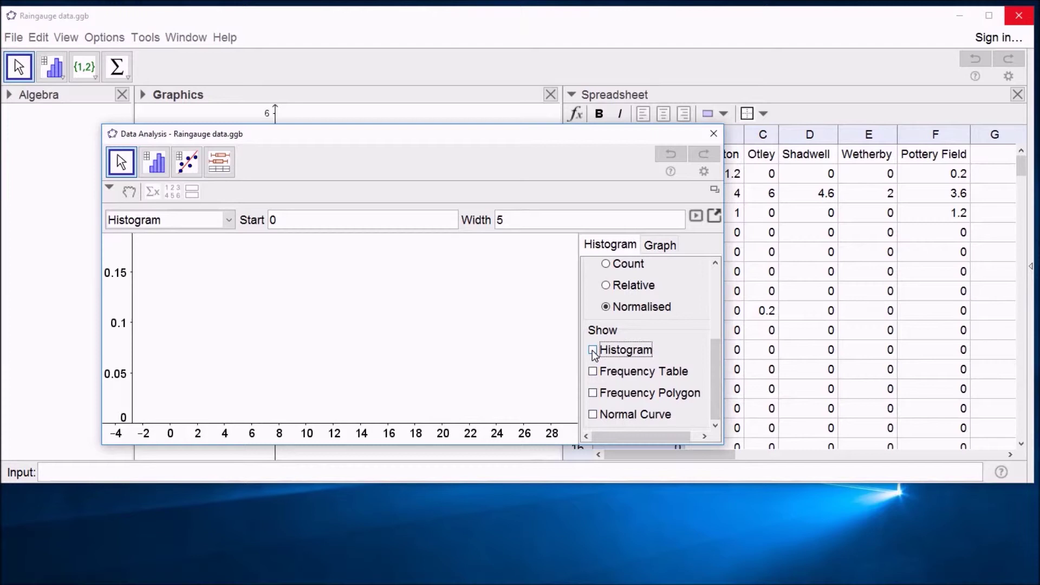
left_click(592, 350)
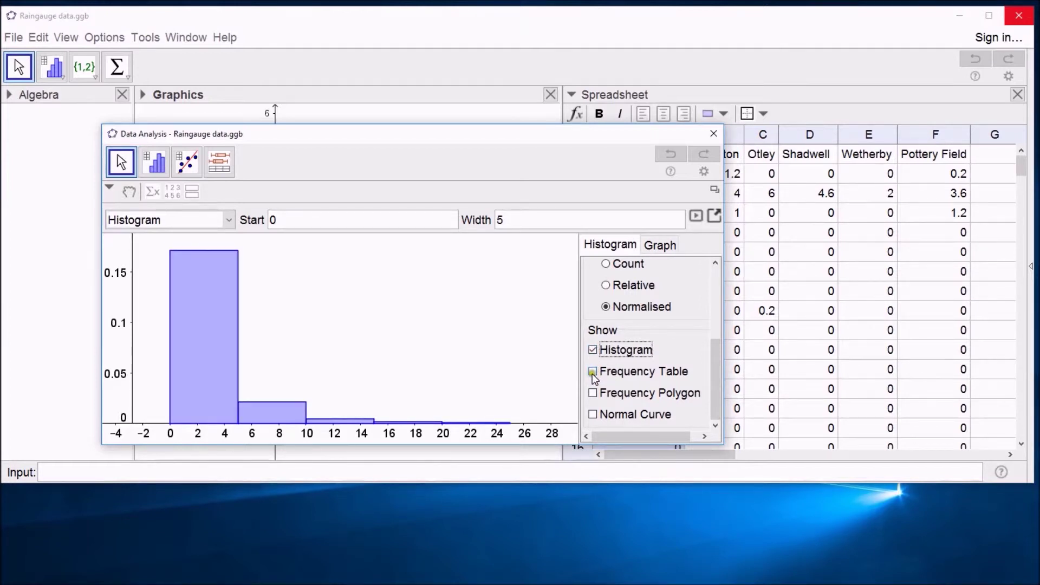
left_click(592, 372)
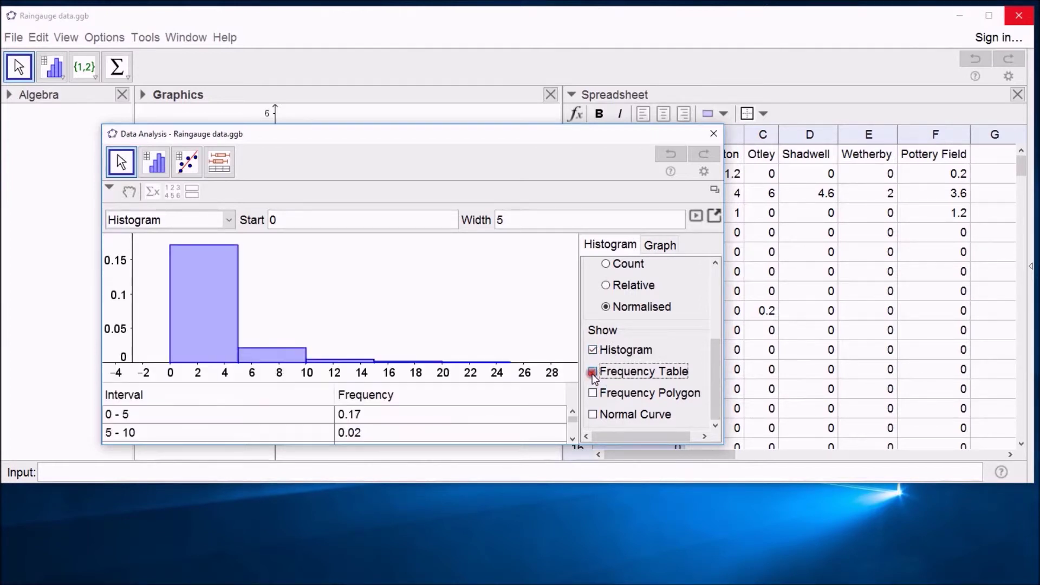
left_click(573, 440)
left_click(573, 440)
left_click_drag(522, 445, 523, 499)
left_click(573, 443)
left_click(571, 467)
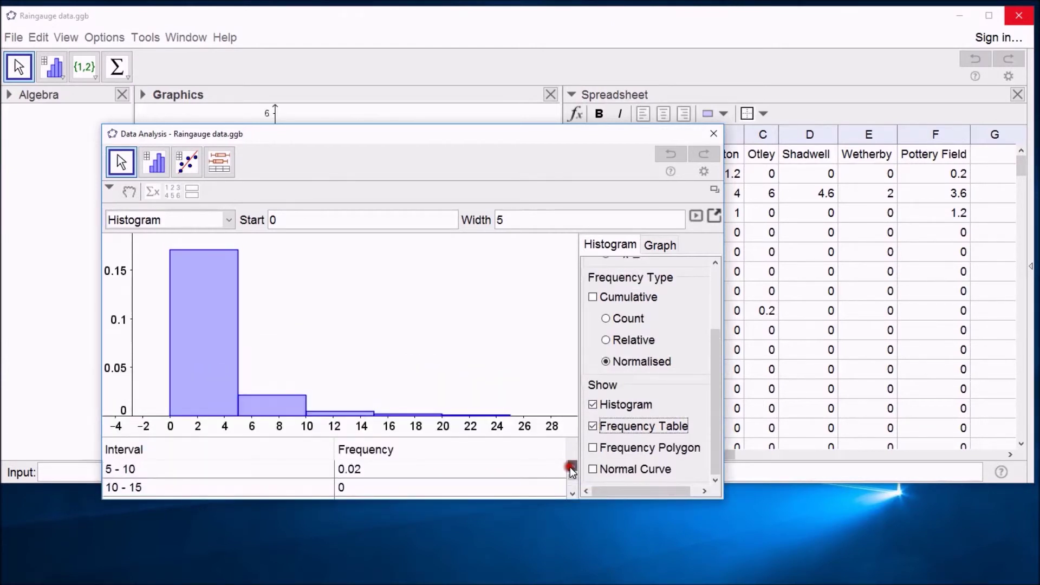
left_click(571, 467)
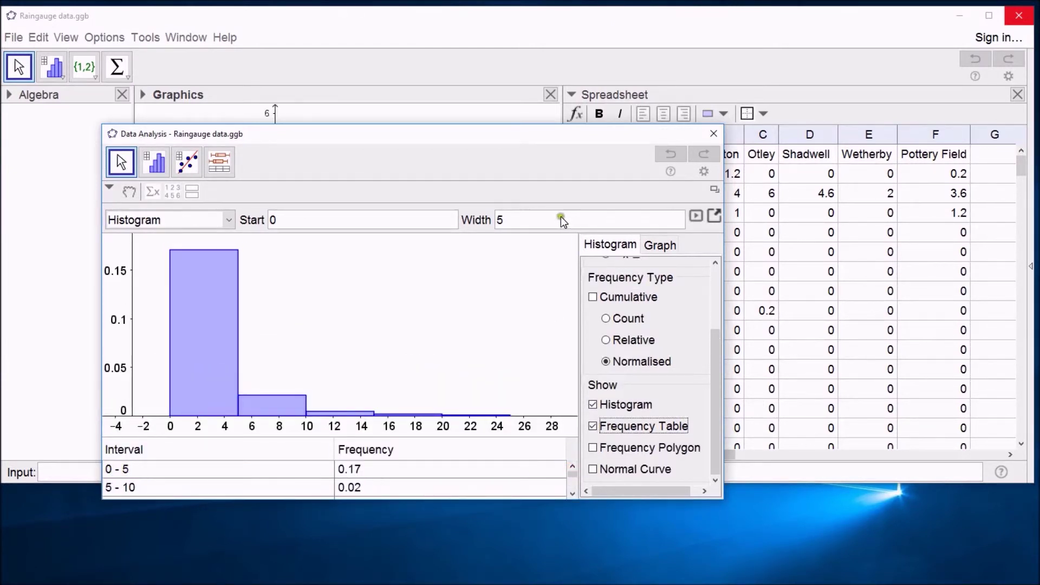
- Switch frequencies back to Count (184, 23, 5, 2, 1) and select the table rows
left_click(518, 222)
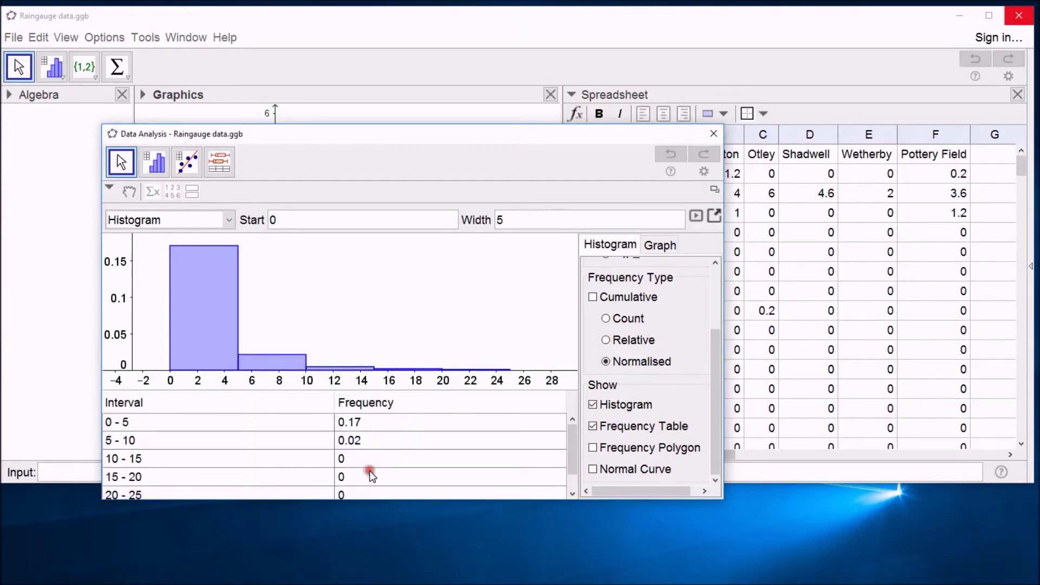
left_click(370, 421)
left_click(379, 441)
left_click(379, 458)
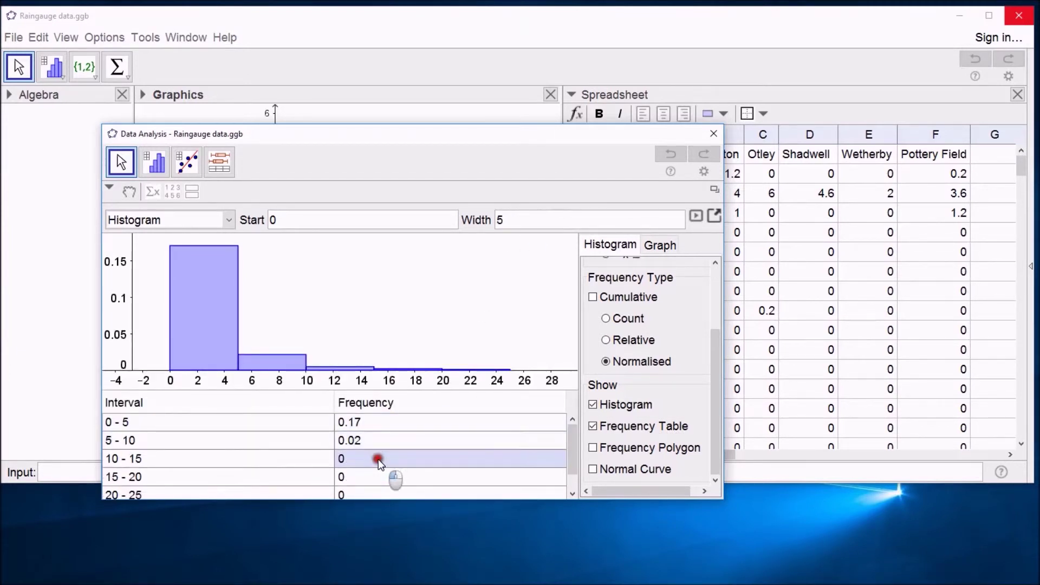
left_click(606, 319)
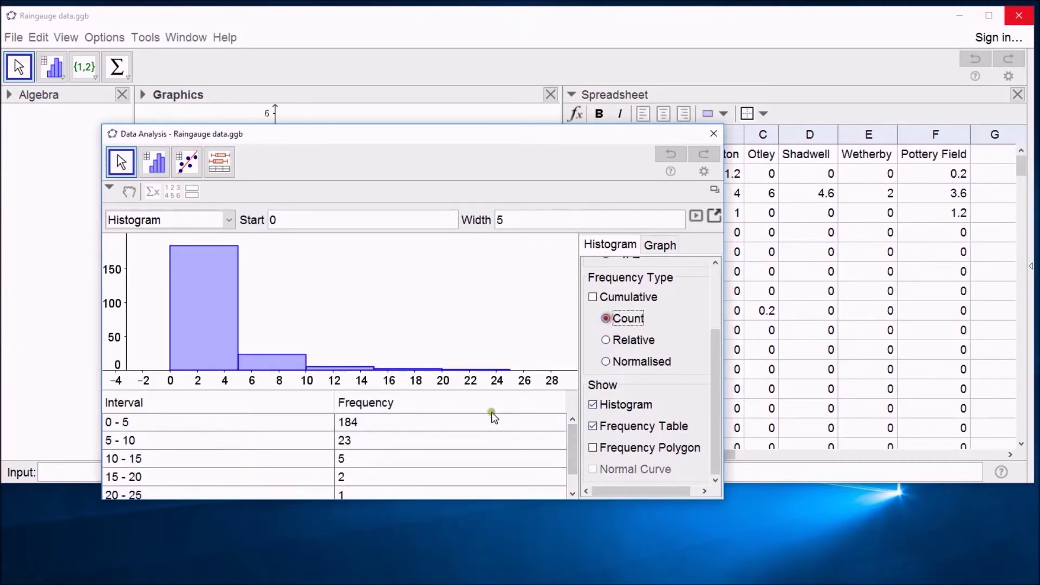
left_click(360, 422)
left_click(366, 457)
left_click_drag(234, 422, 411, 479)
left_click(453, 437)
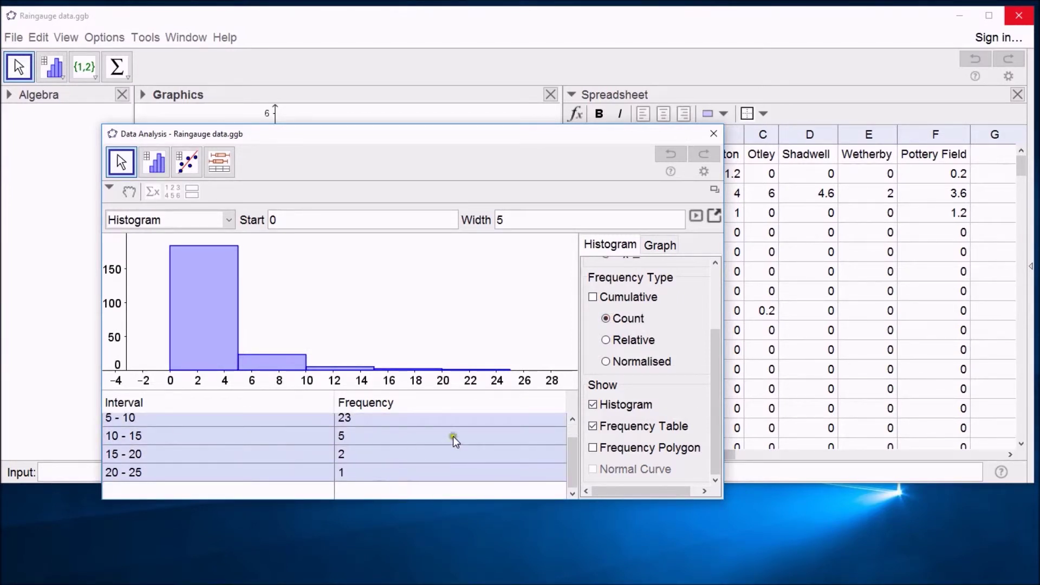
left_click_drag(571, 465, 571, 450)
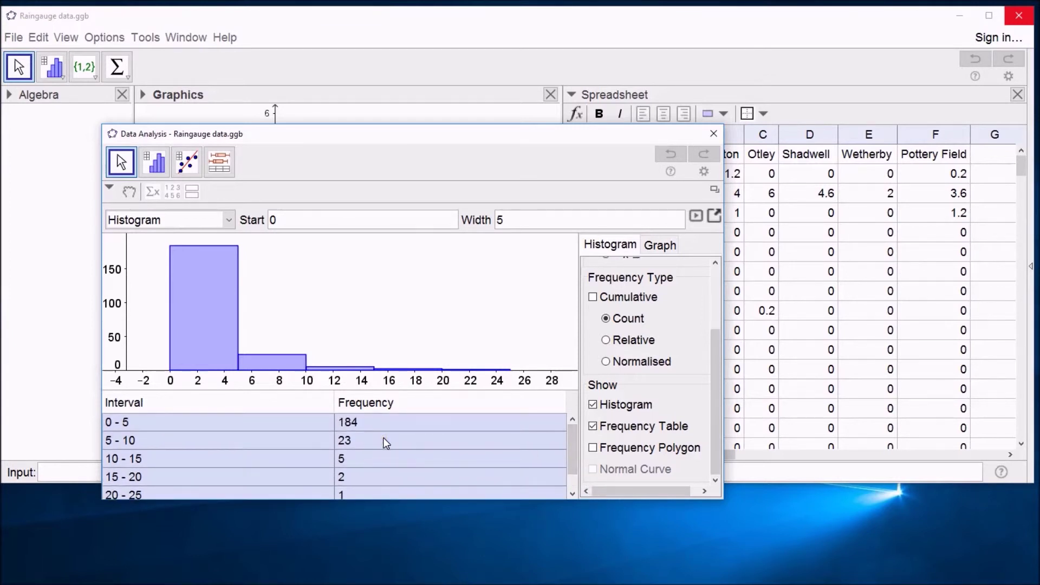
- Hide the frequency table, briefly try a frequency polygon and normal curve, then return to counts
left_click(593, 426)
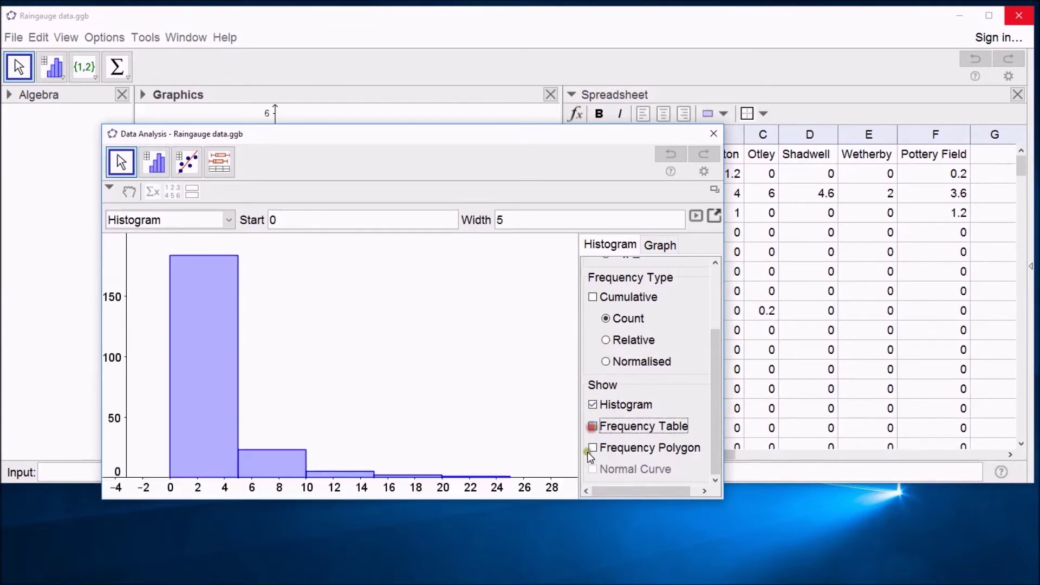
left_click(593, 449)
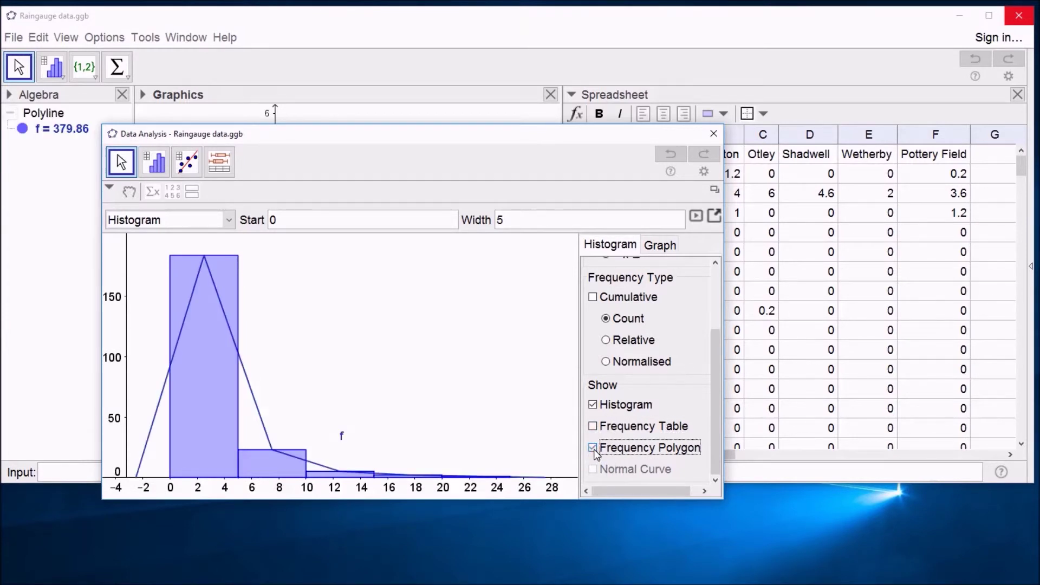
left_click(594, 450)
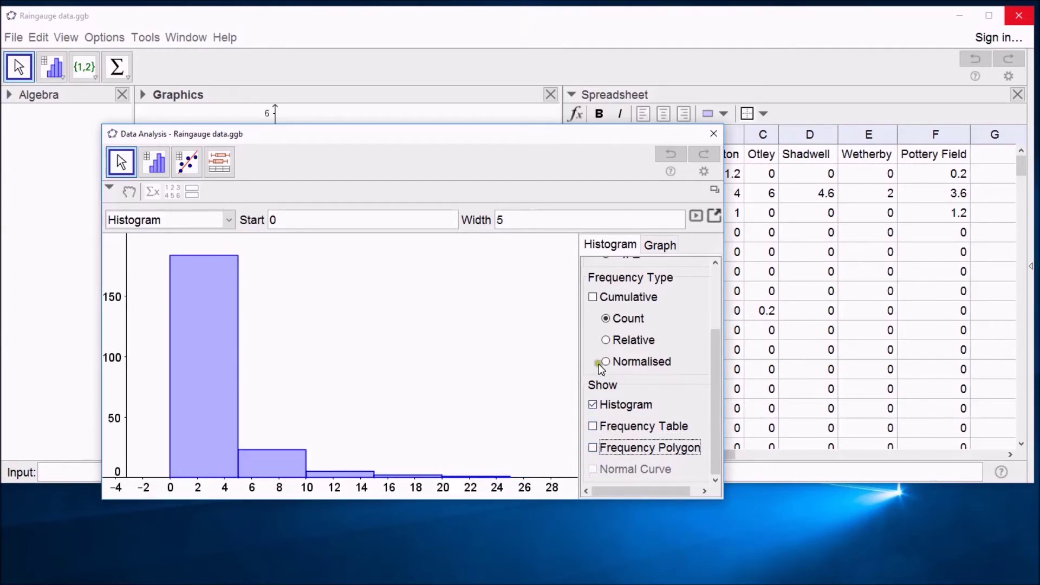
left_click(606, 362)
left_click(595, 470)
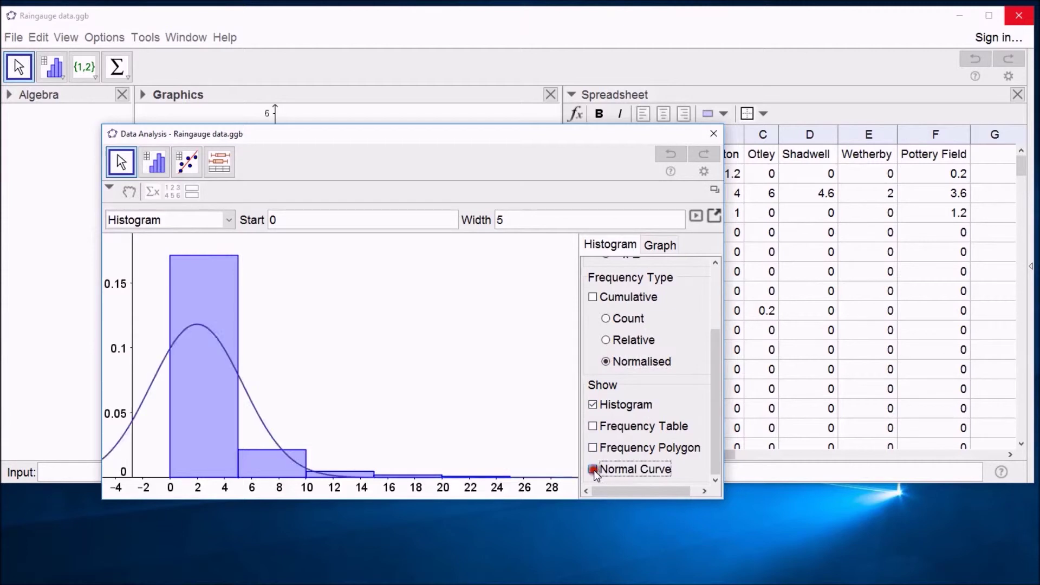
left_click(595, 470)
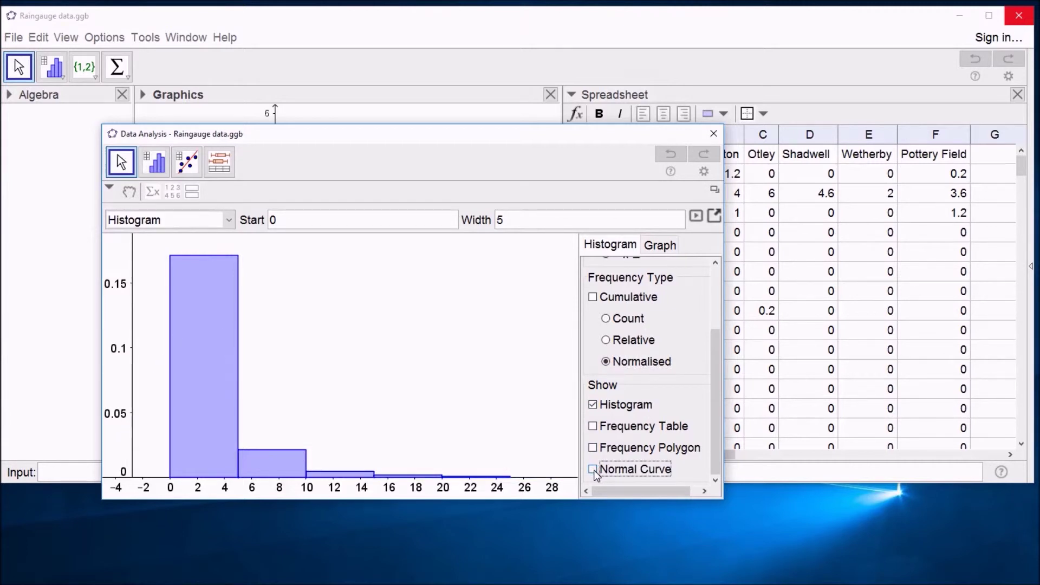
left_click(607, 319)
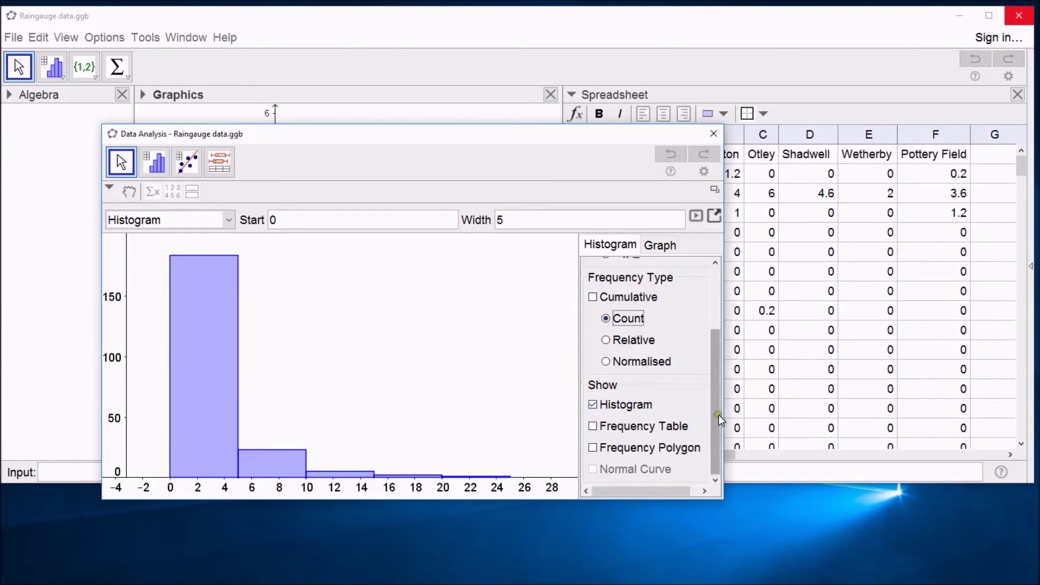
left_click_drag(721, 420, 720, 333)
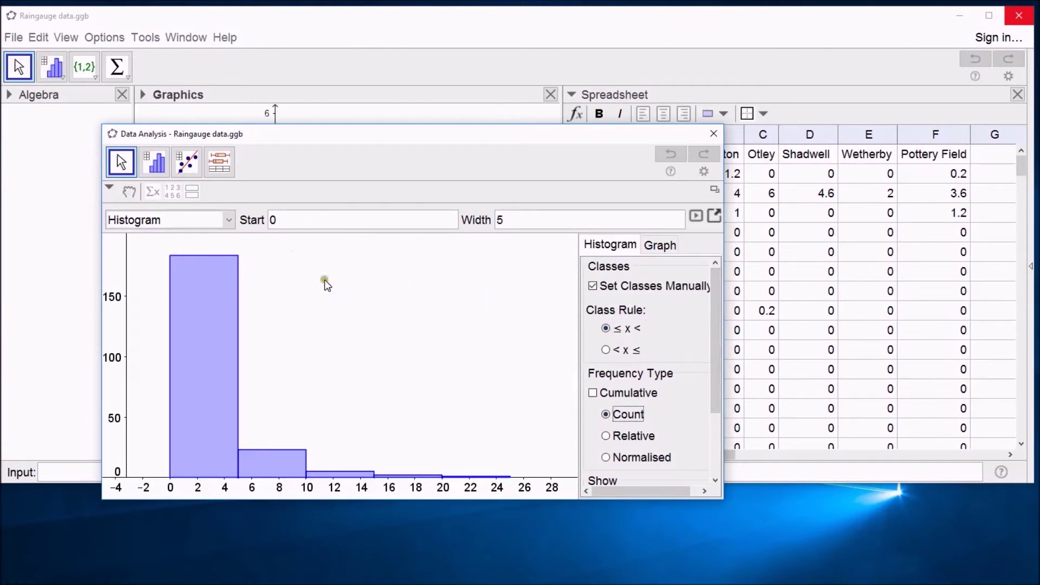
- Keep Histogram as the chart type and show statistics: n 215, mean 1.9851, max 20.8
left_click(228, 220)
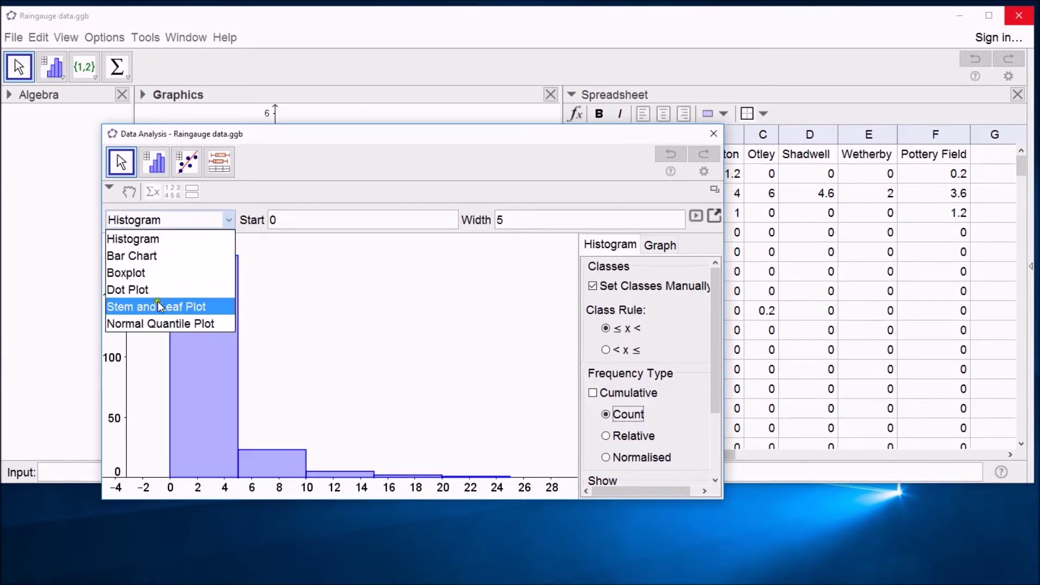
left_click(195, 217)
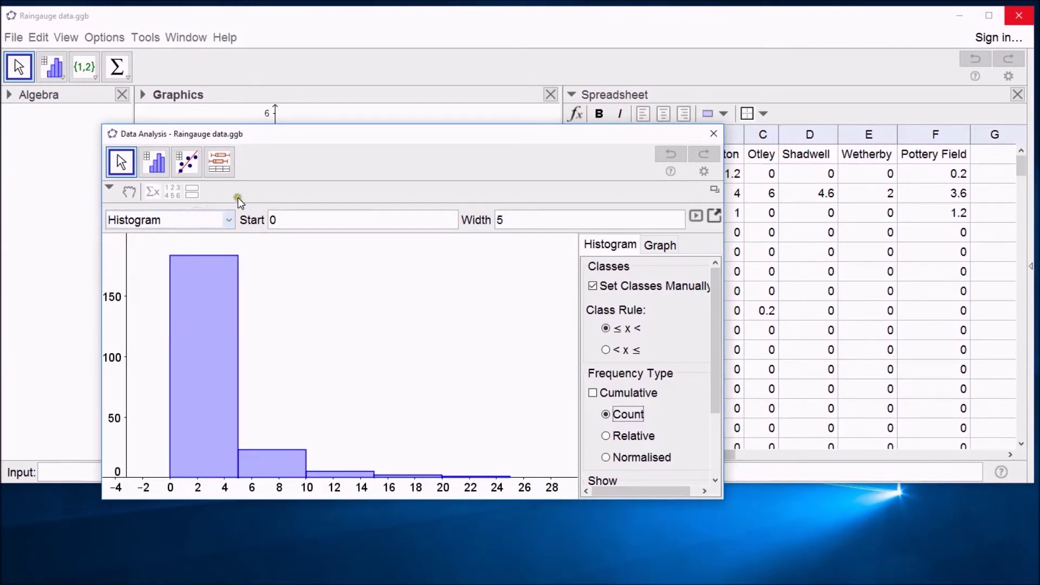
left_click(153, 194)
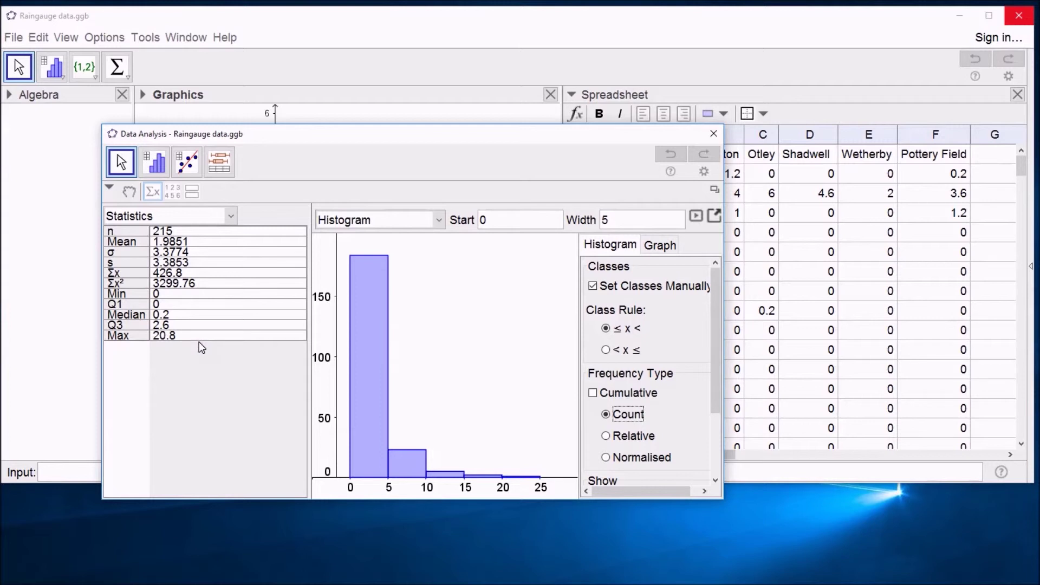
left_click(181, 250)
mouse_move(181, 250)
left_mouse_down()
mouse_move(220, 322)
mouse_move(206, 256)
mouse_move(187, 327)
left_mouse_up()
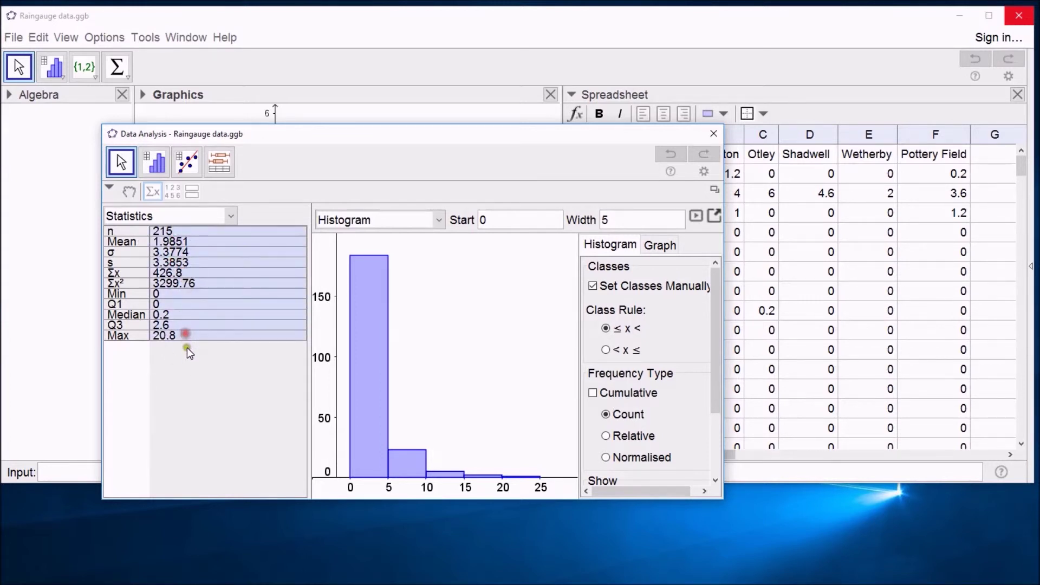
left_click(267, 242)
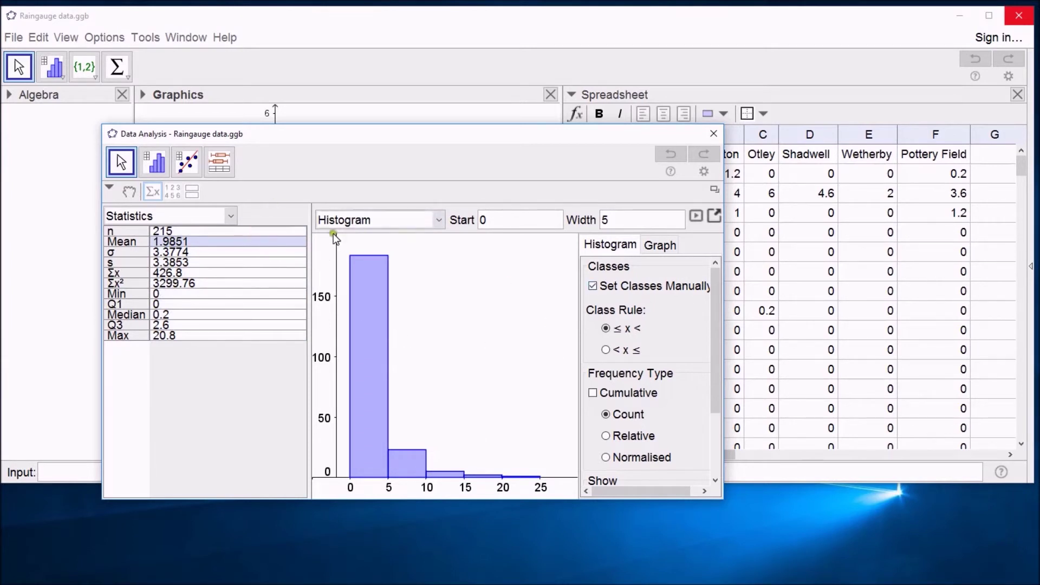
- Hide the statistics panel and remove the histogram's grid lines in the Graph settings
left_click(155, 192)
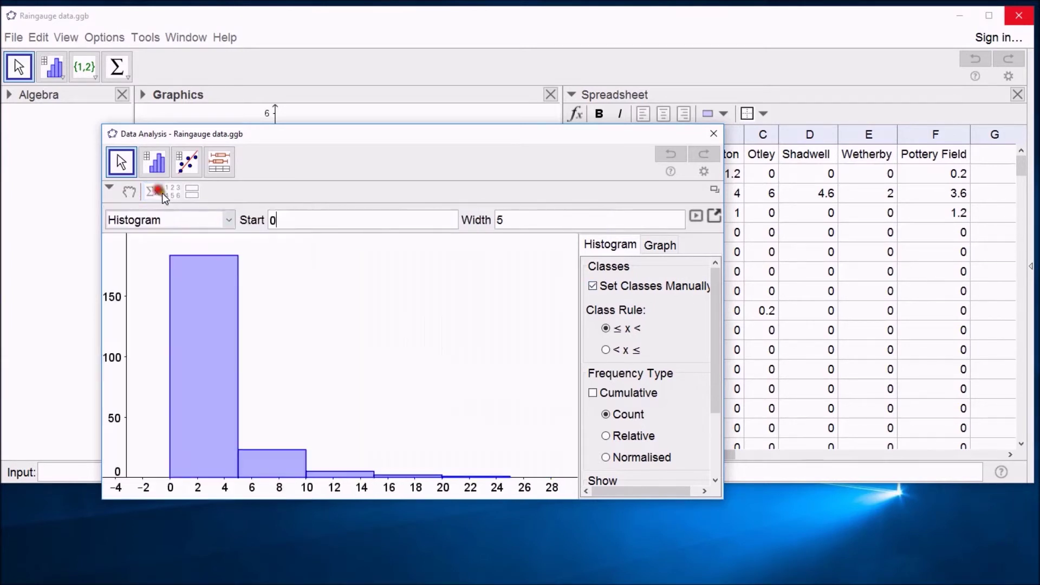
left_click(660, 245)
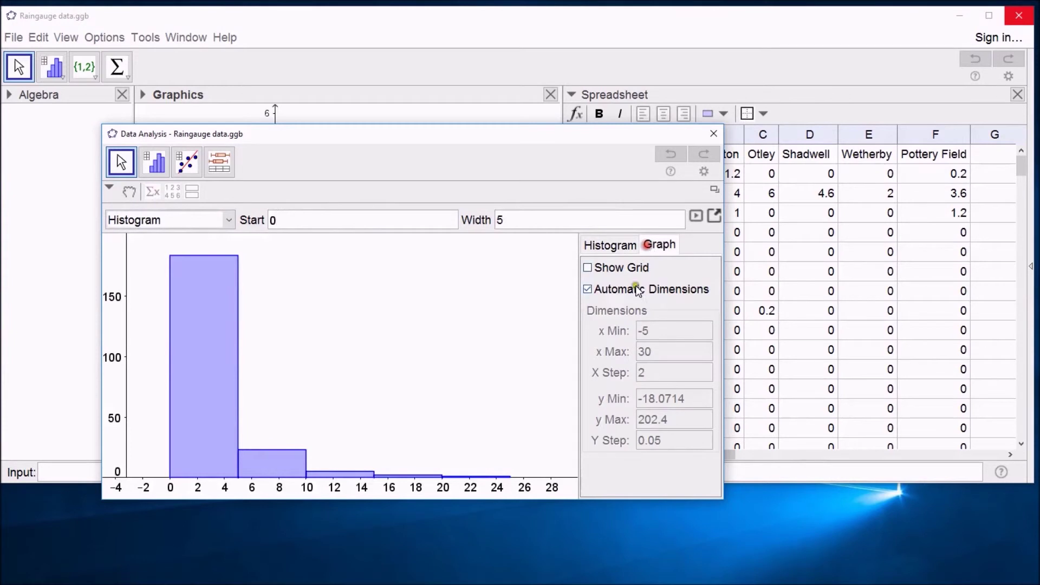
left_click(587, 269)
left_click(608, 247)
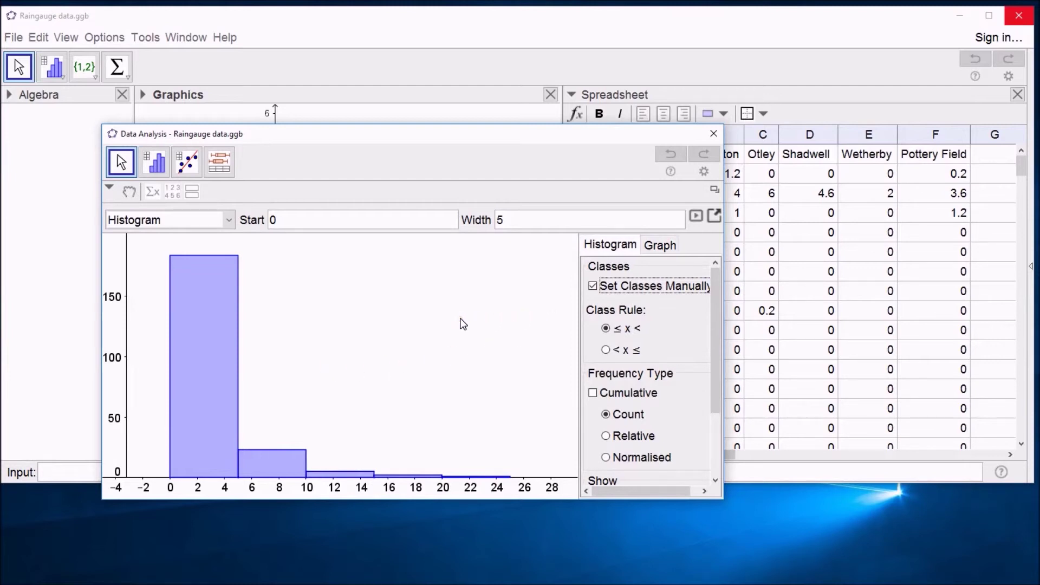
- Export the rainfall histogram to the main Graphics view as a = 1075, then close Data Analysis
left_click(714, 217)
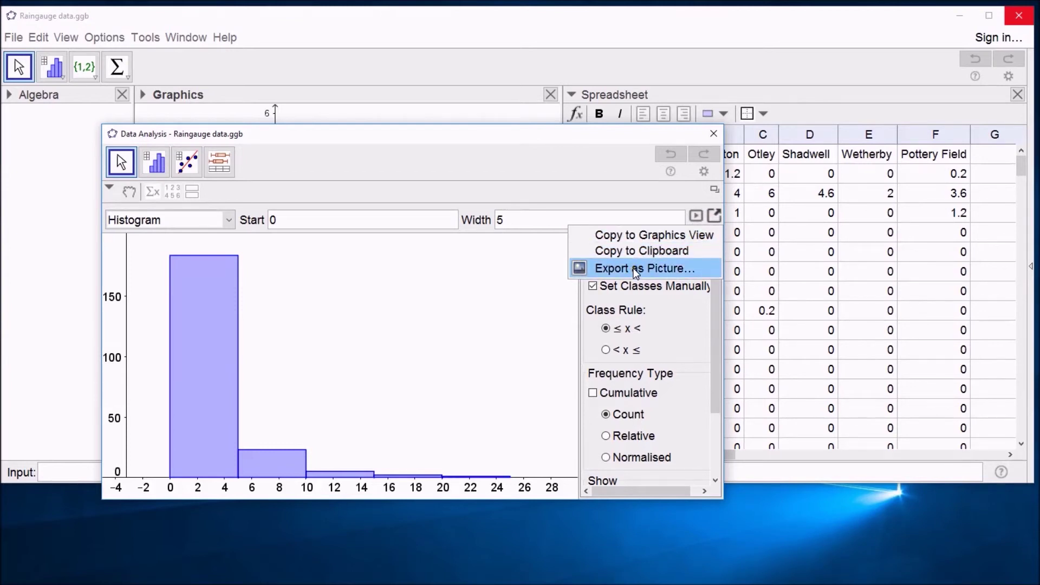
left_click(671, 237)
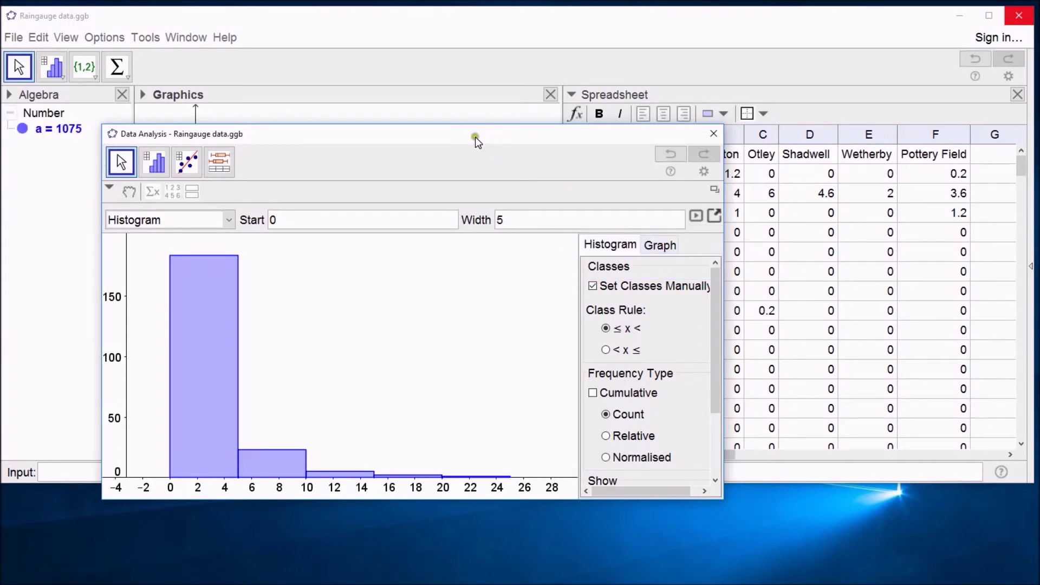
left_click(714, 134)
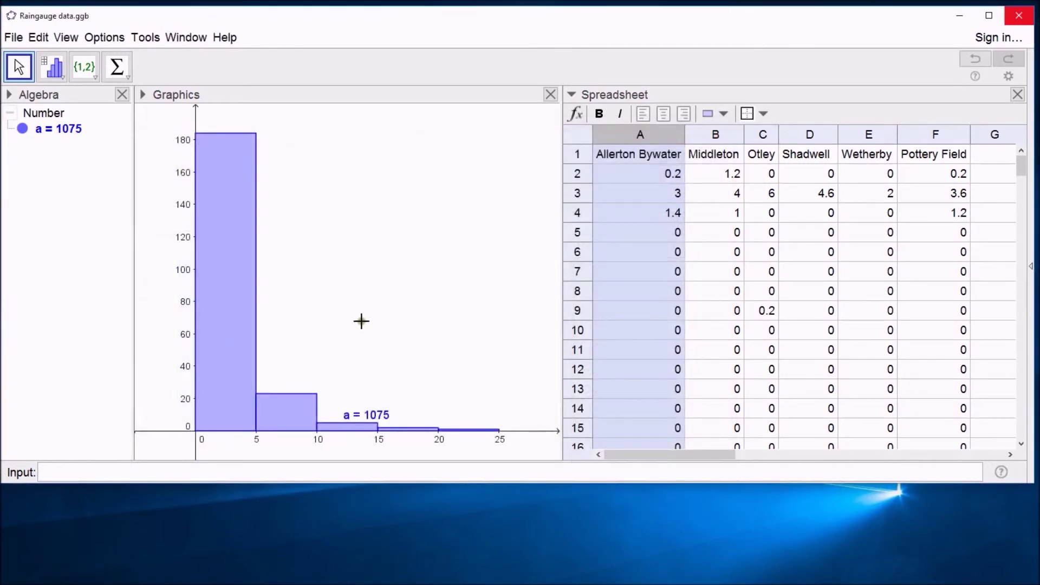
- Hide the a = 1075 label on the copied histogram in the Graphics view
left_click_drag(434, 325, 490, 297)
scroll(439, 308, "down", 3)
scroll(444, 320, "down", 1)
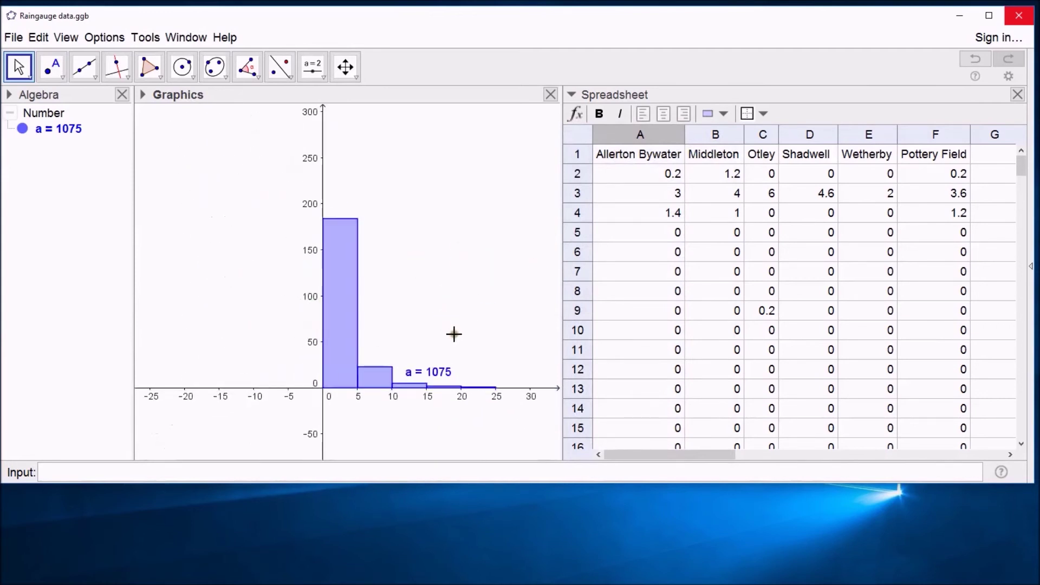
scroll(461, 336, "up", 3)
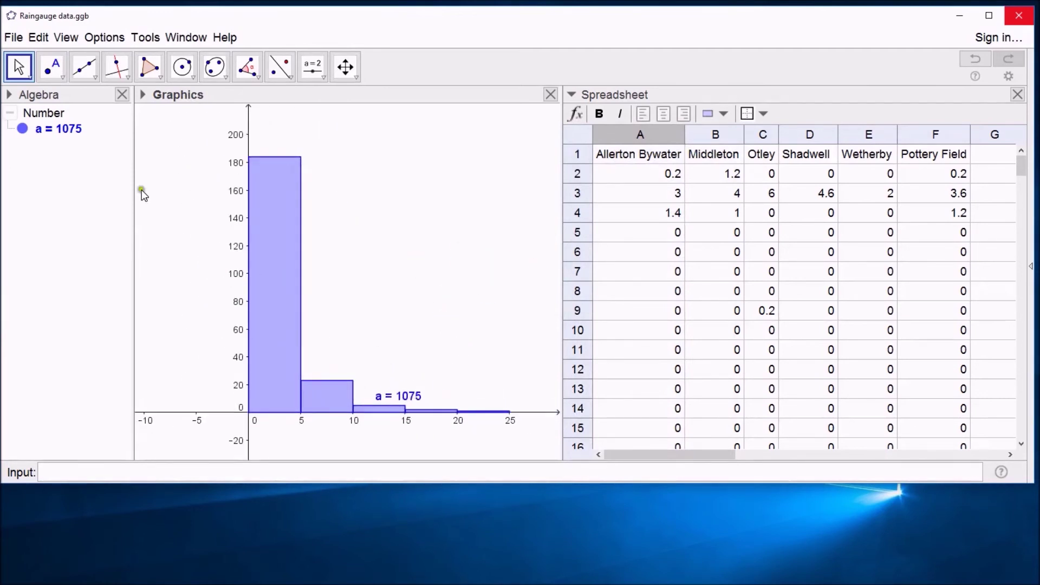
right_click(63, 130)
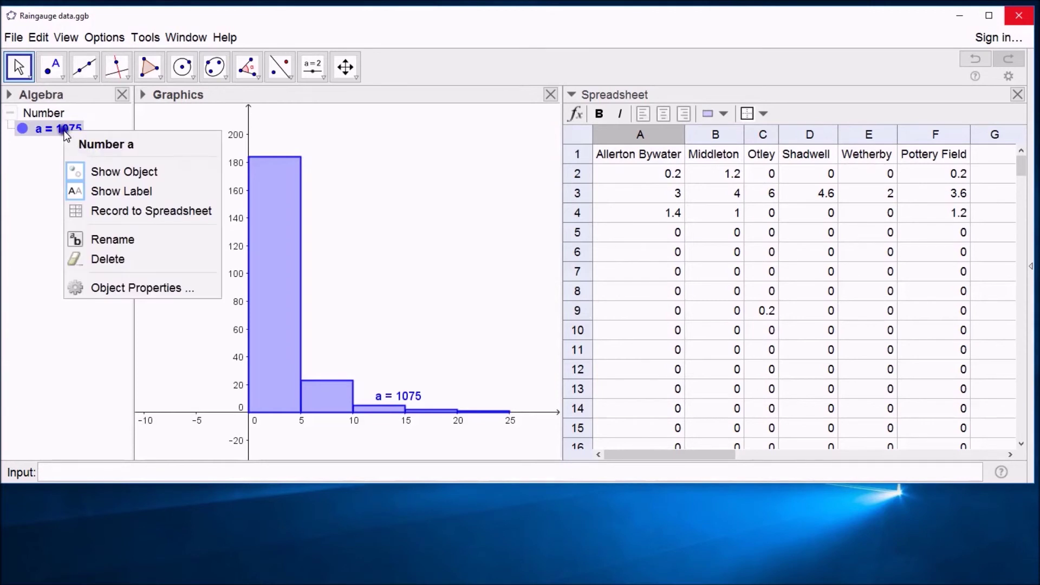
left_click(114, 192)
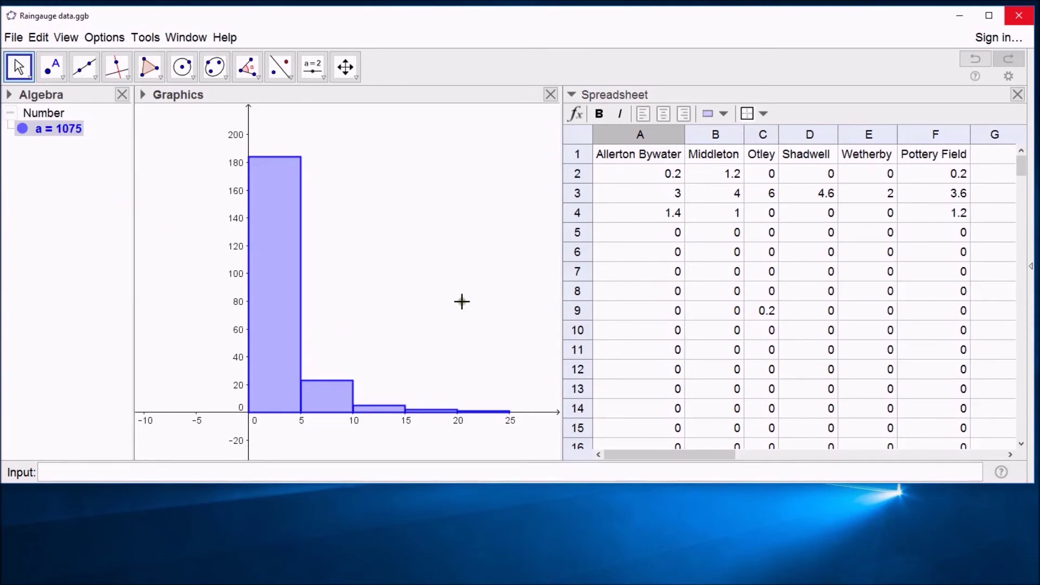
- Rescale the axes to roughly -5 to 25 horizontally and 0 to 200 vertically
left_click_drag(483, 361, 446, 341)
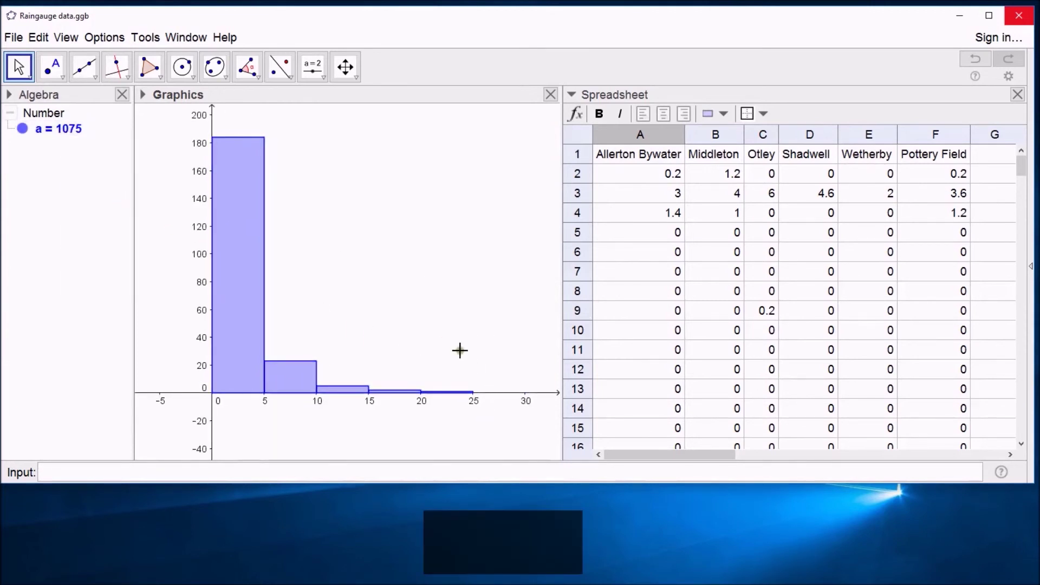
scroll(460, 351, "up", 2)
scroll(428, 316, "down", 1)
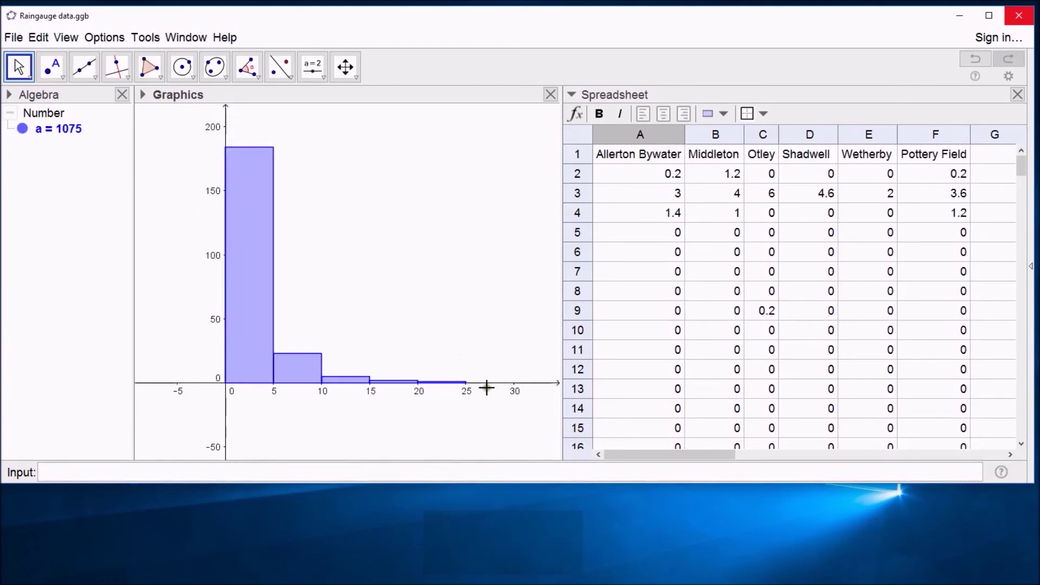
left_click_drag(477, 382, 514, 388)
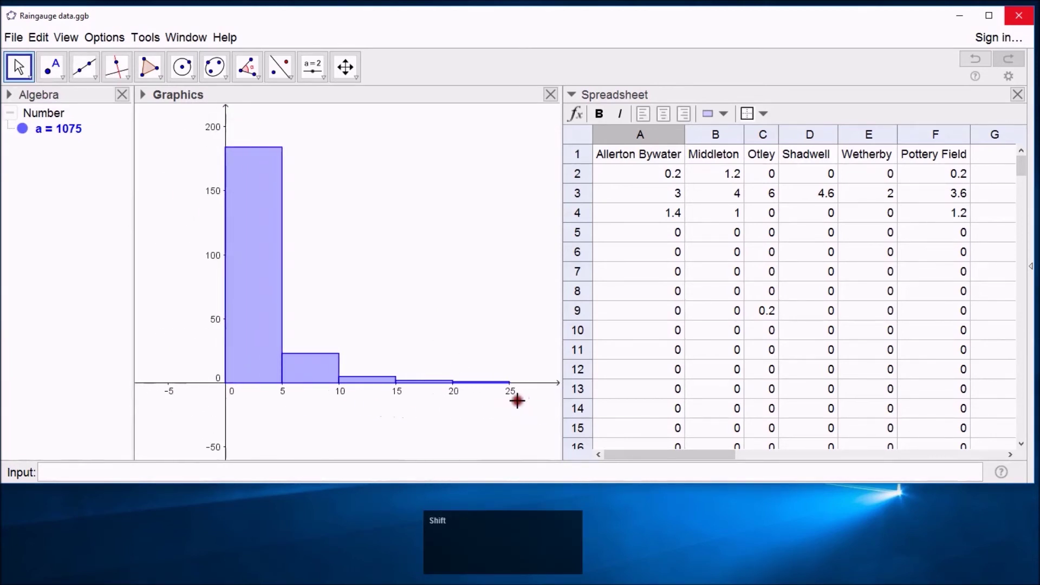
left_click_drag(226, 120, 246, 153)
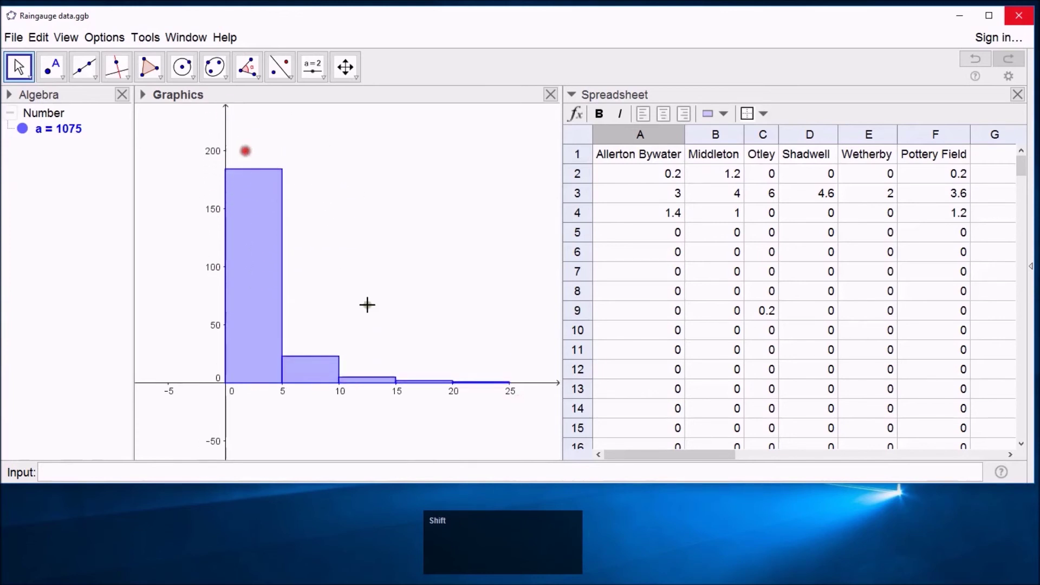
scroll(395, 351, "up", 4)
left_click_drag(359, 288, 348, 325)
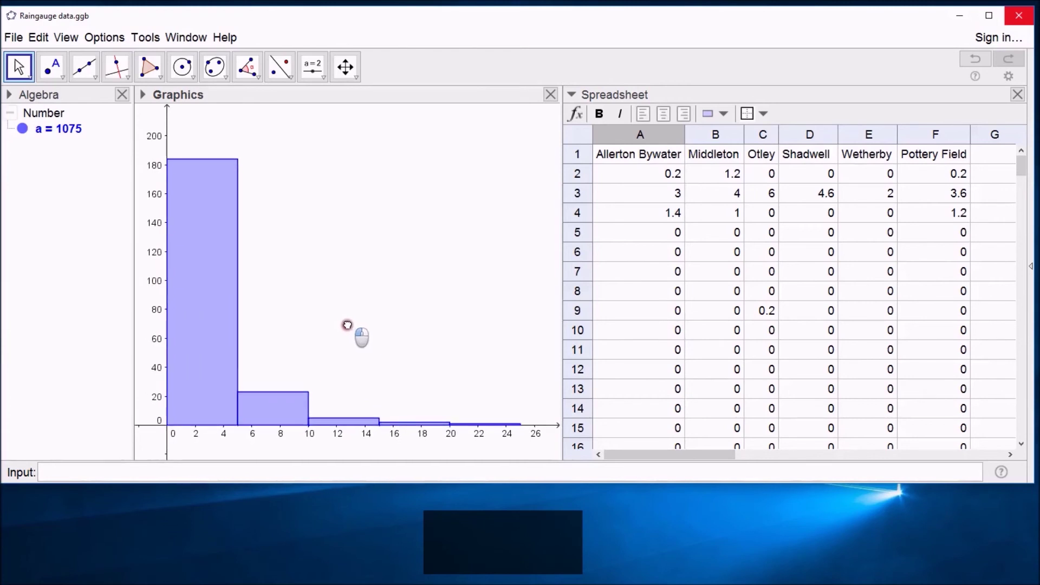
left_click(14, 36)
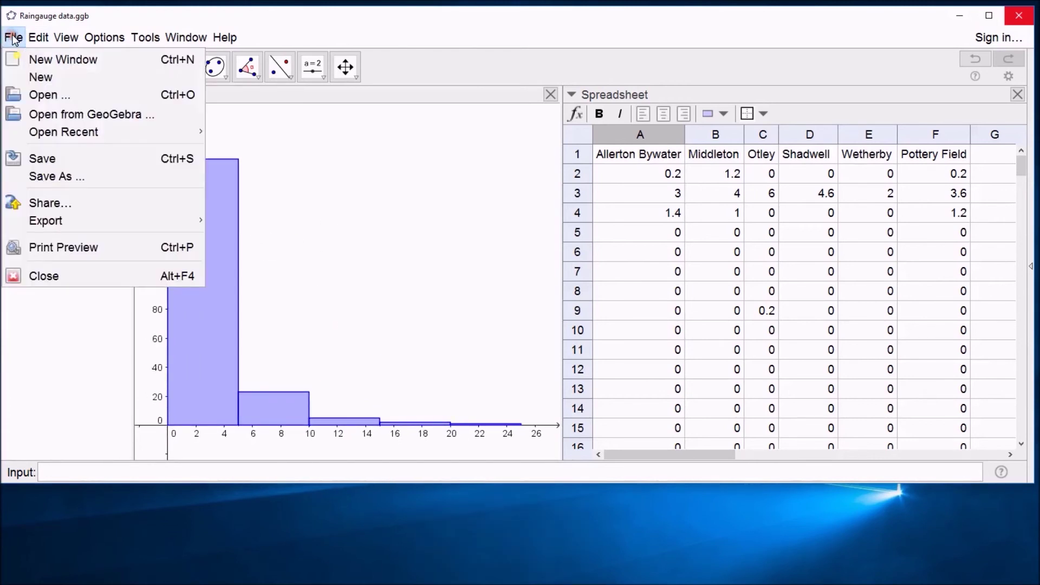
mouse_move(43, 232)
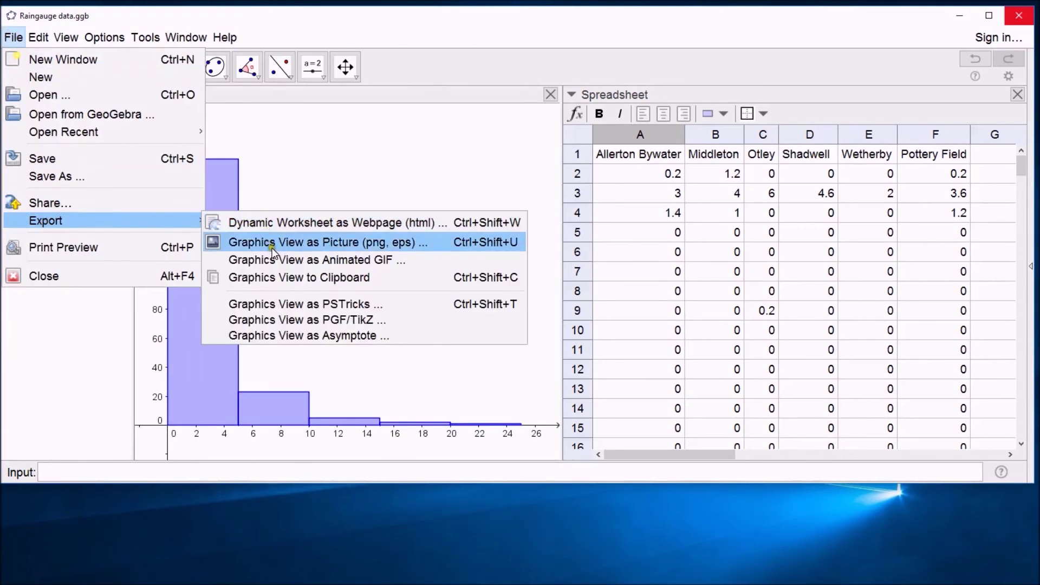
left_click(347, 152)
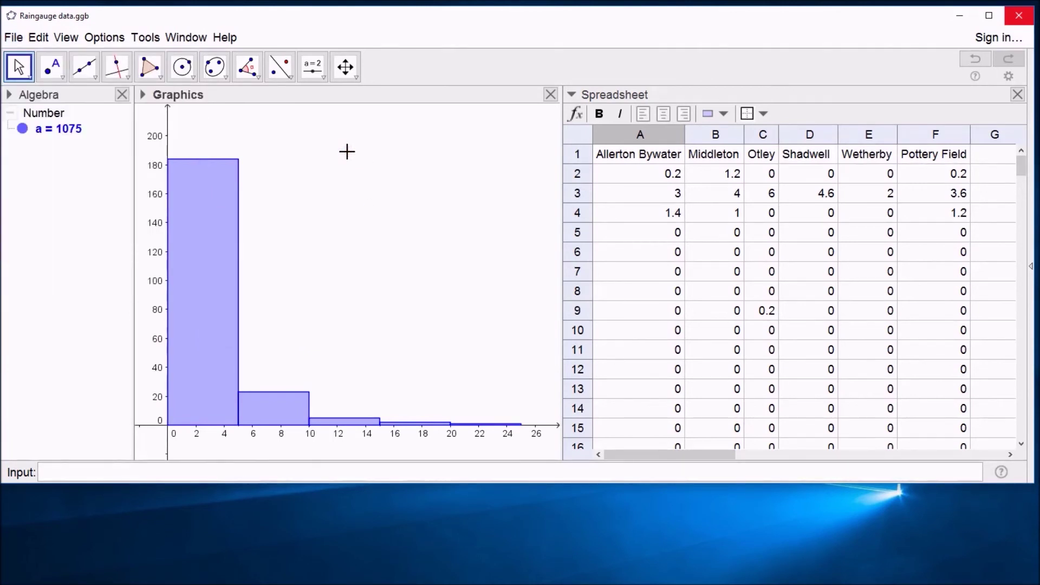